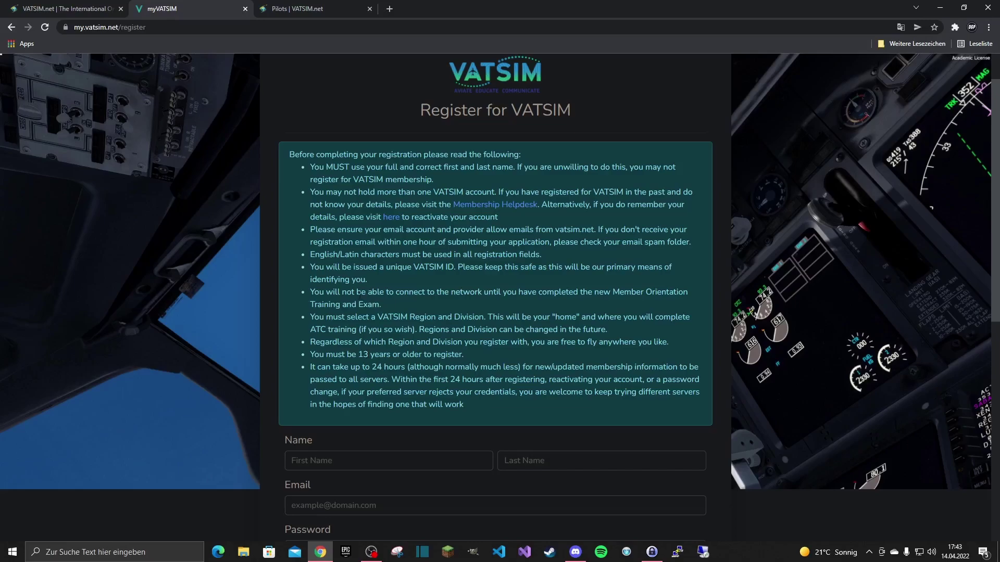
Review the VATSIM registration notes and the age ranges offered in the registration form.
{"action": "scroll", "coordinate": [338, 339], "scroll_direction": "down", "scroll_amount": 2}
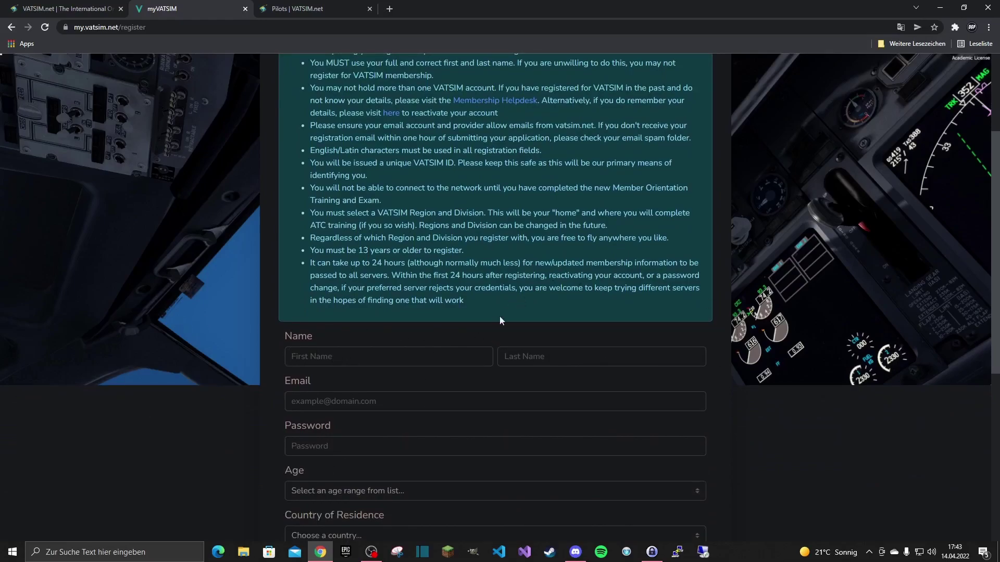
{"action": "scroll", "coordinate": [329, 379], "scroll_direction": "down", "scroll_amount": 1}
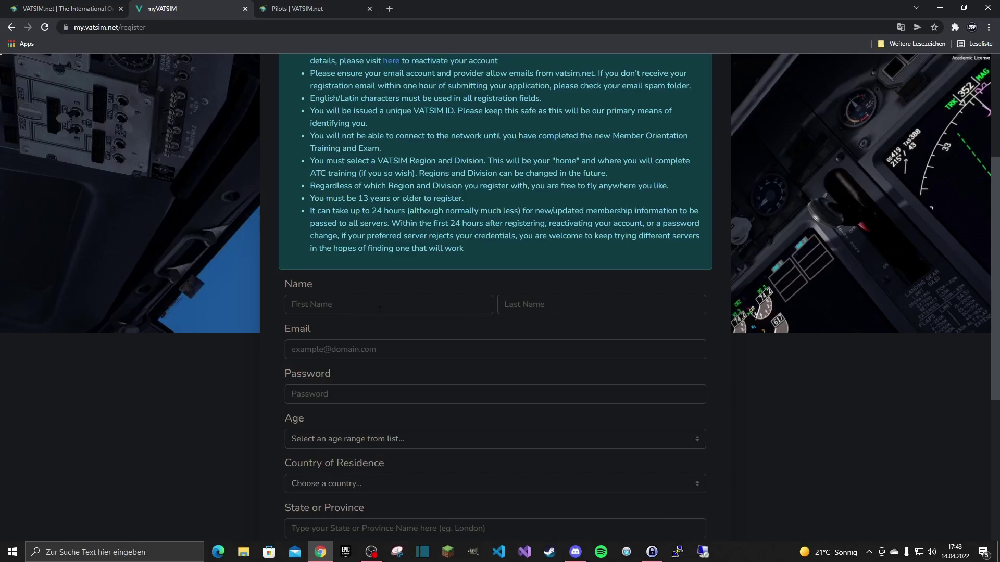
{"action": "scroll", "coordinate": [348, 354], "scroll_direction": "down", "scroll_amount": 2}
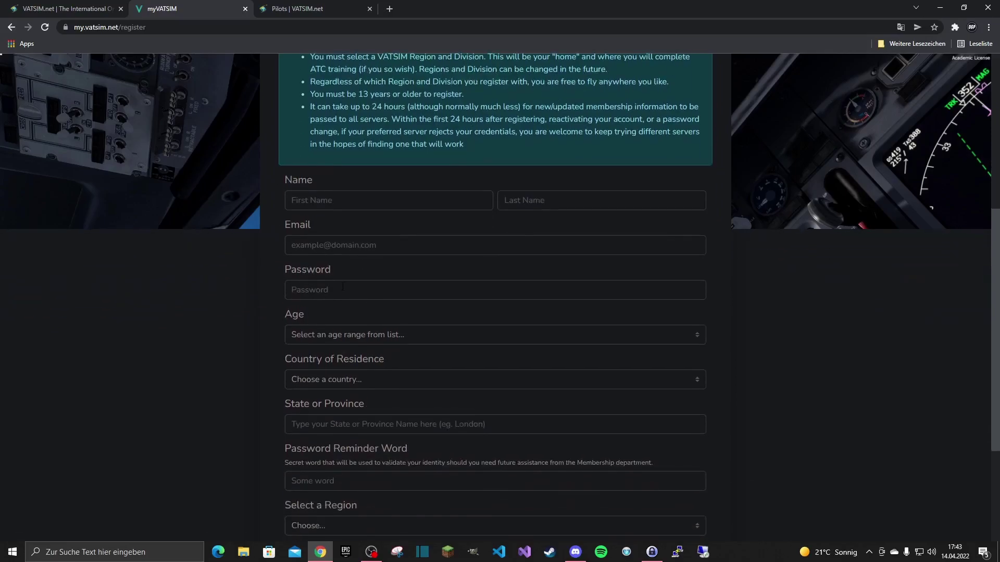
{"action": "left_click", "coordinate": [400, 335]}
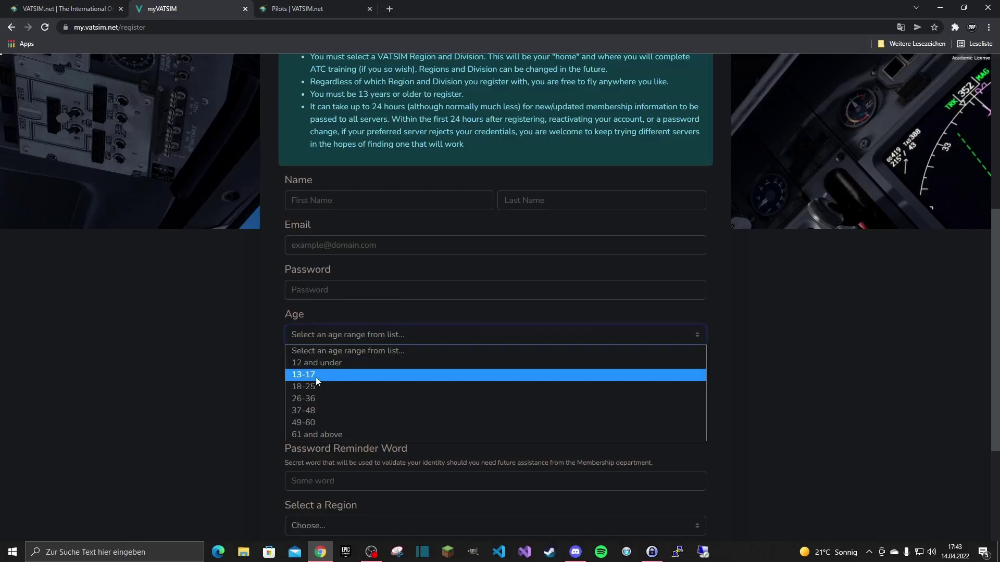
{"action": "left_click", "coordinate": [237, 360]}
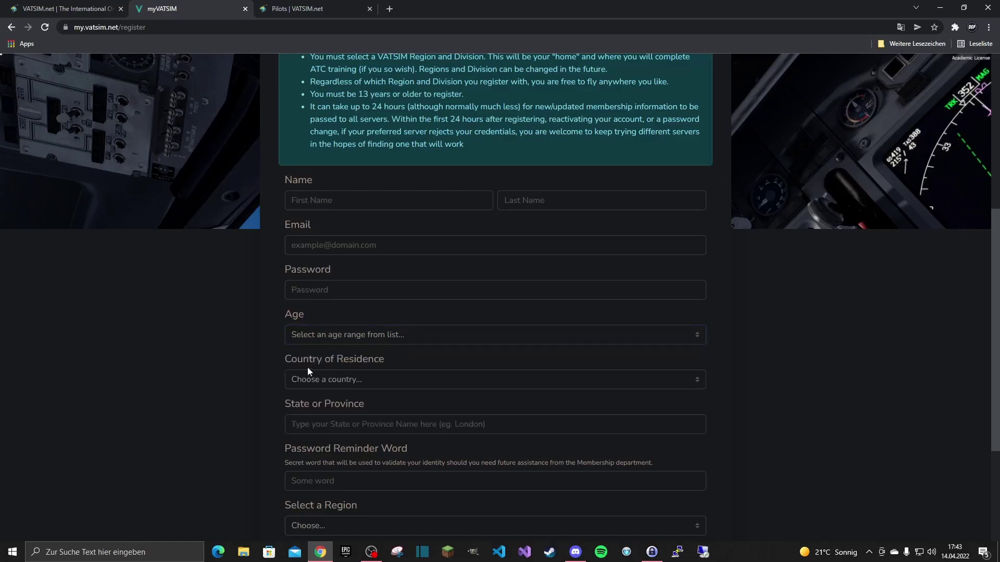
Set the country of residence in the registration form to Germany.
{"action": "left_click", "coordinate": [324, 380]}
{"action": "scroll", "coordinate": [358, 342], "scroll_direction": "down", "scroll_amount": 20}
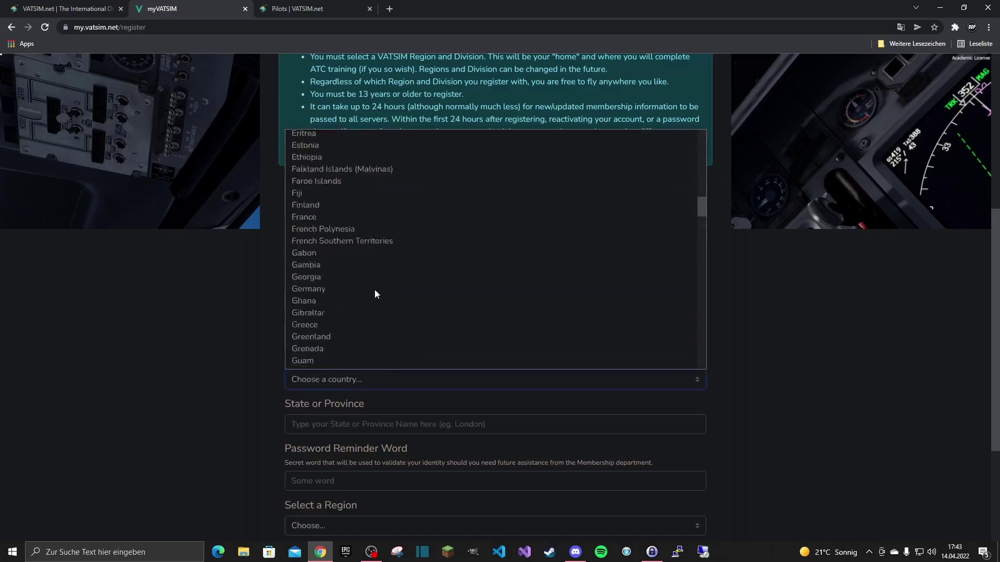
{"action": "scroll", "coordinate": [343, 341], "scroll_direction": "up", "scroll_amount": 4}
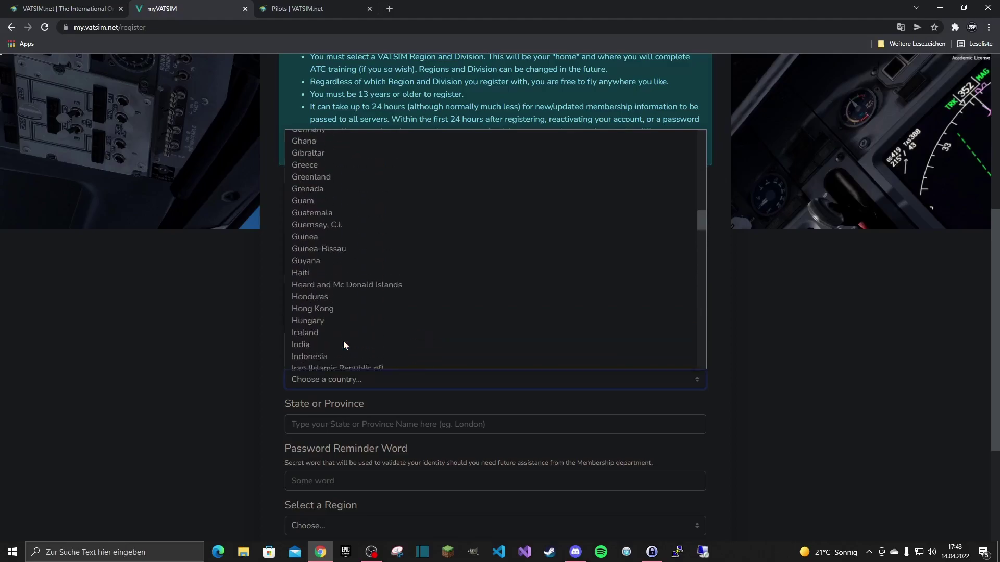
{"action": "left_click", "coordinate": [345, 133]}
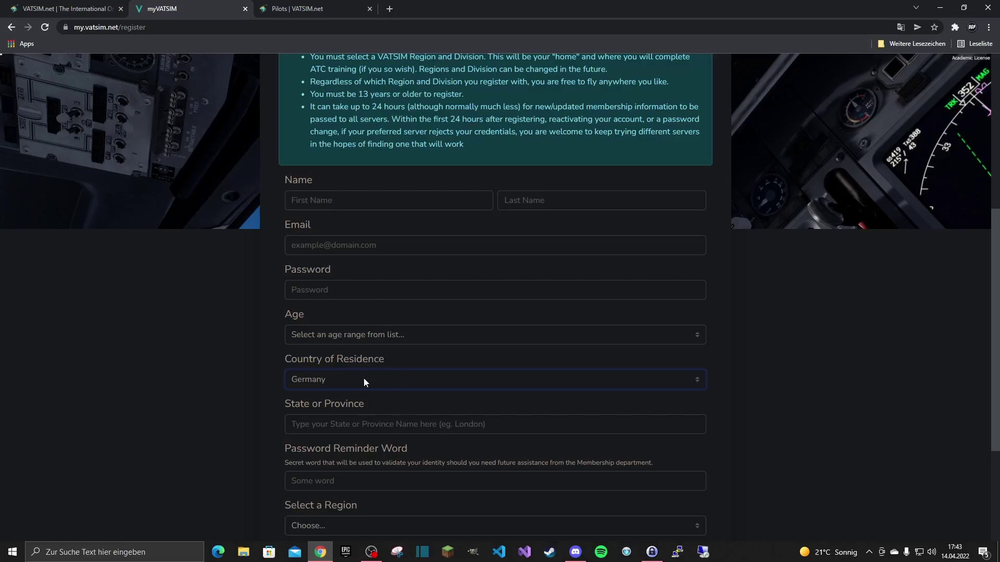
Inspect the State or Province field of the registration form, leaving it empty.
{"action": "scroll", "coordinate": [364, 382], "scroll_direction": "down", "scroll_amount": 1}
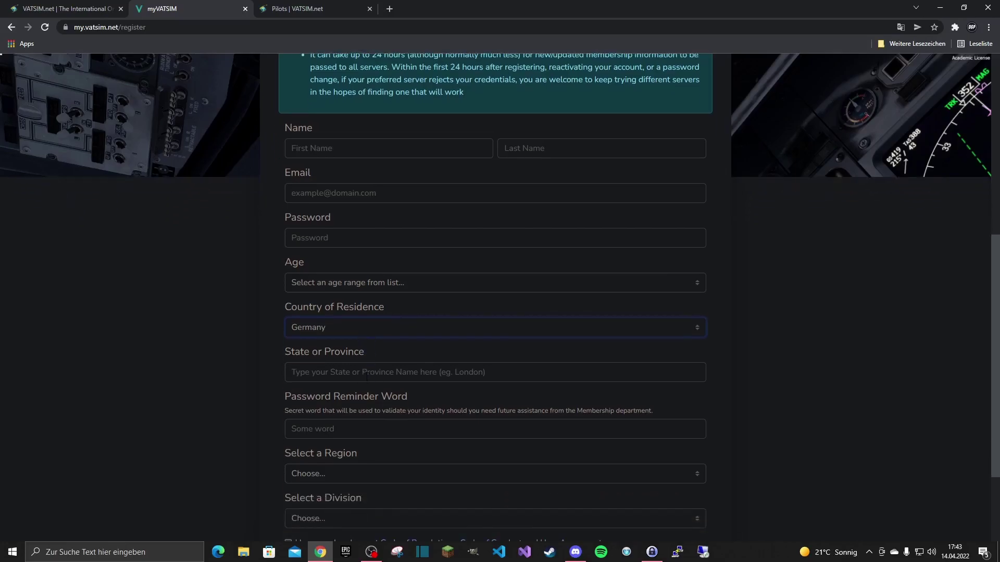
{"action": "left_click", "coordinate": [379, 332]}
{"action": "scroll", "coordinate": [379, 298], "scroll_direction": "down", "scroll_amount": 1}
{"action": "left_click", "coordinate": [381, 349]}
{"action": "left_click", "coordinate": [391, 373]}
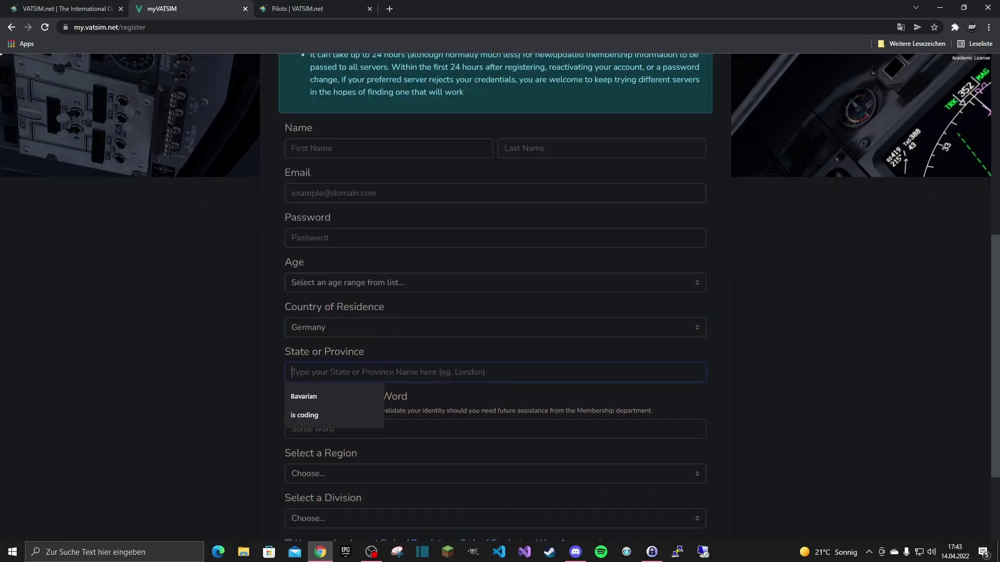
{"action": "left_click", "coordinate": [235, 357]}
{"action": "scroll", "coordinate": [312, 371], "scroll_direction": "down", "scroll_amount": 1}
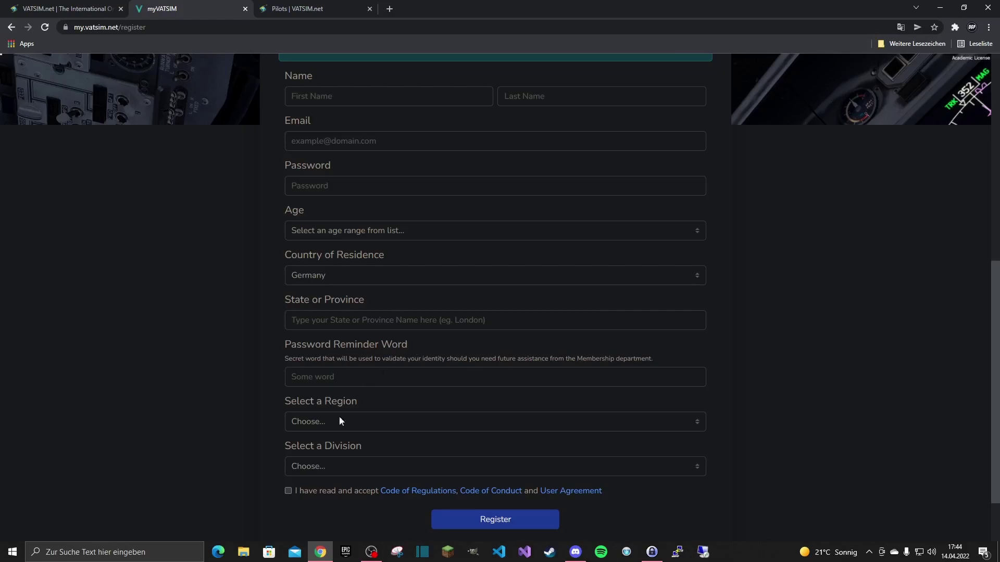
Set the region to Europe, Middle East and Africa and the division to Europe (except UK).
{"action": "left_click", "coordinate": [367, 421]}
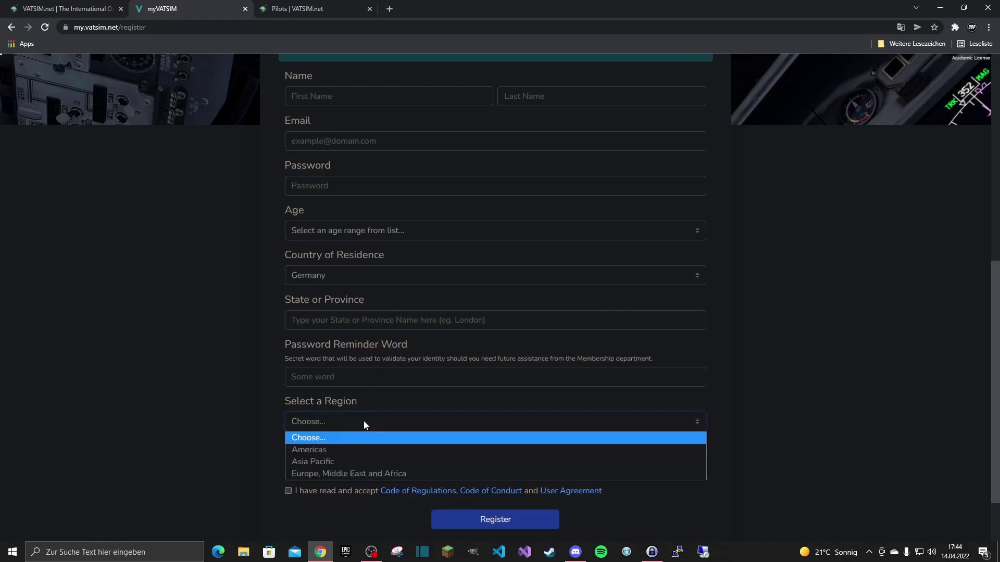
{"action": "left_click", "coordinate": [382, 474]}
{"action": "left_click", "coordinate": [342, 464]}
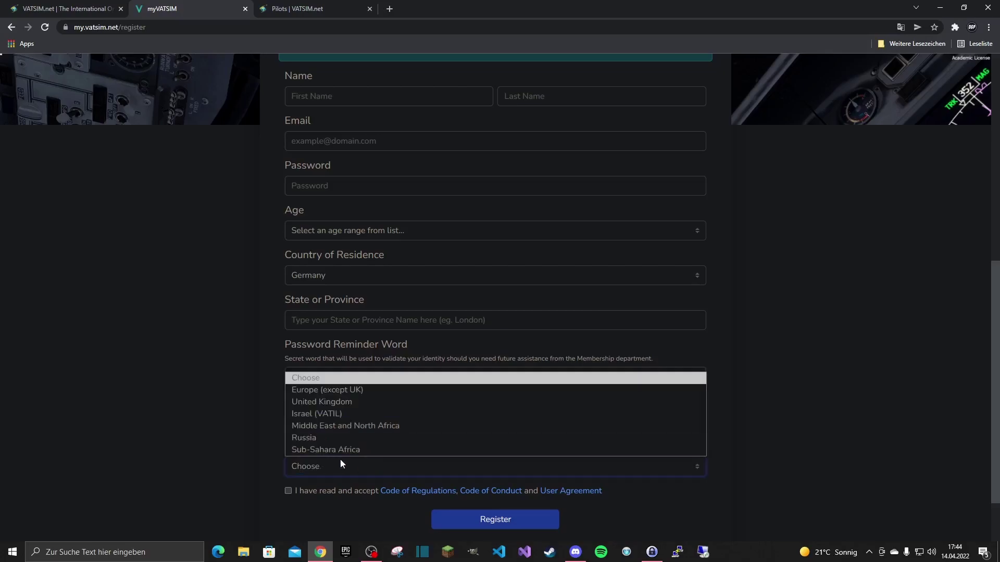
{"action": "left_click", "coordinate": [379, 391]}
Try to accept the Code of Regulations, Code of Conduct and User Agreement and submit the registration.
{"action": "scroll", "coordinate": [373, 399], "scroll_direction": "down", "scroll_amount": 1}
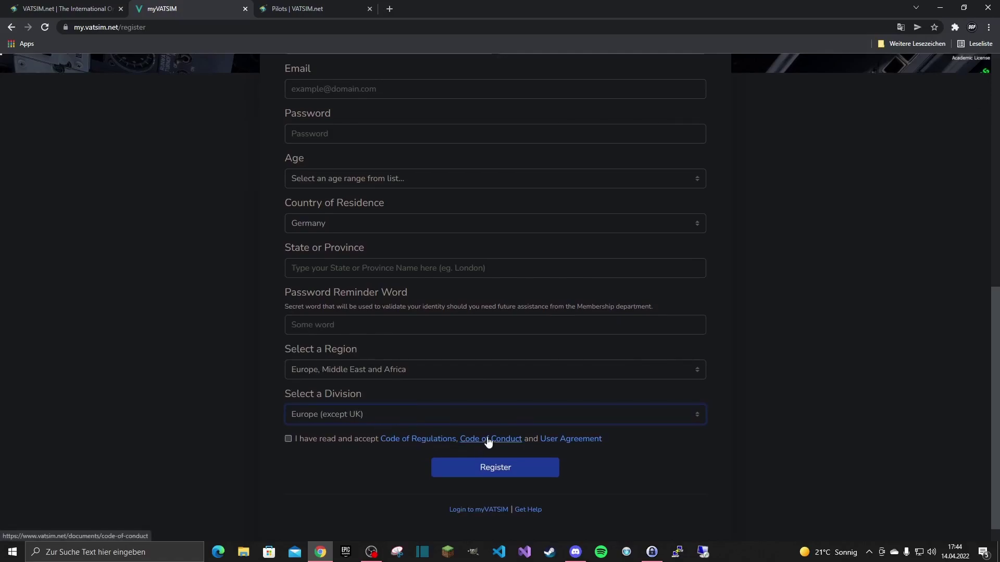
{"action": "left_click", "coordinate": [288, 439]}
{"action": "left_click", "coordinate": [494, 468]}
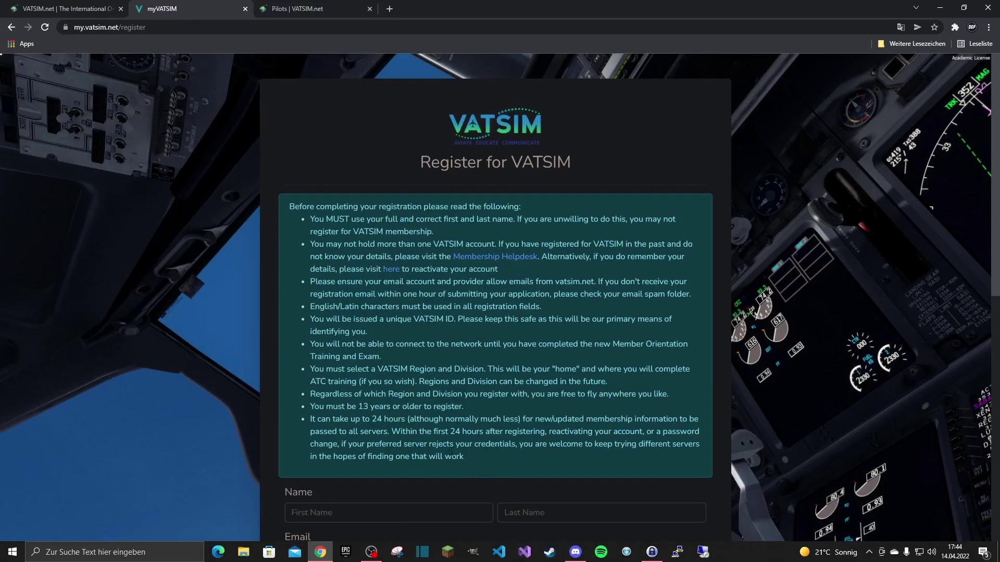
Reread the requirements listed before the registration form and look over its fields again.
{"action": "left_click_drag", "start_coordinate": [464, 458], "coordinate": [293, 181]}
{"action": "left_click", "coordinate": [285, 207]}
{"action": "scroll", "coordinate": [292, 205], "scroll_direction": "down", "scroll_amount": 7}
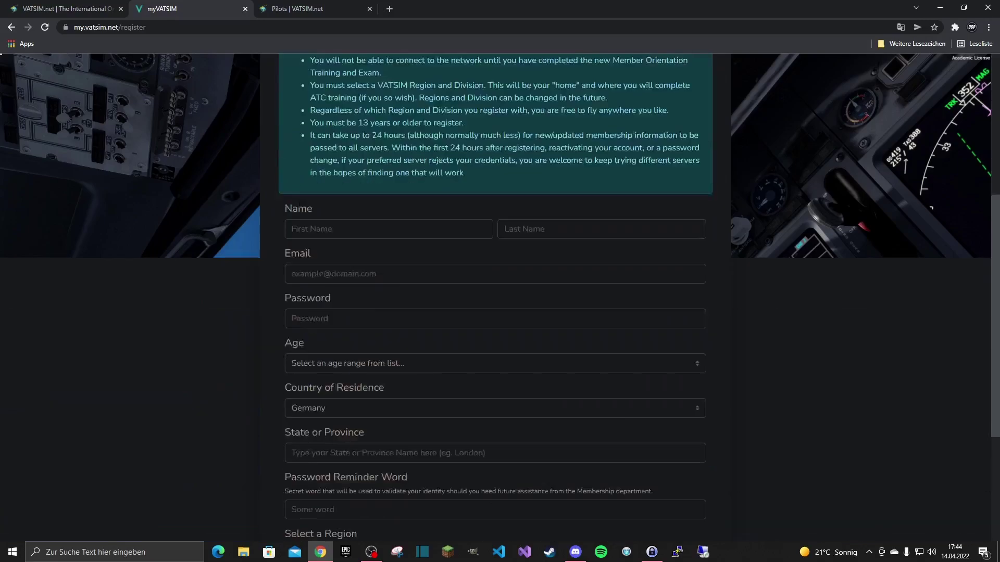
{"action": "scroll", "coordinate": [248, 184], "scroll_direction": "up", "scroll_amount": 7}
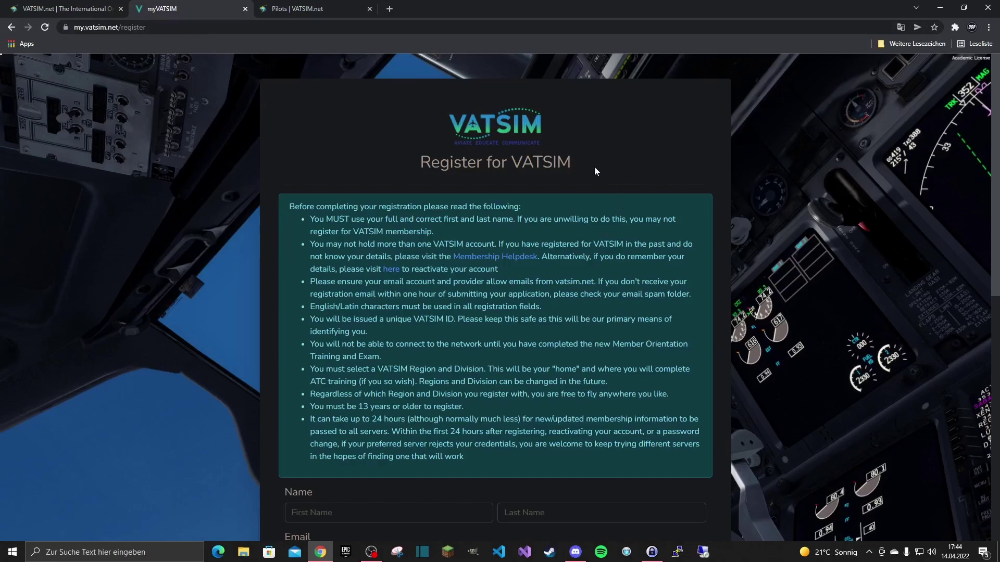
Return to the myVATSIM welcome page and log in with the account's CID and password.
{"action": "key", "text": "alt+Left"}
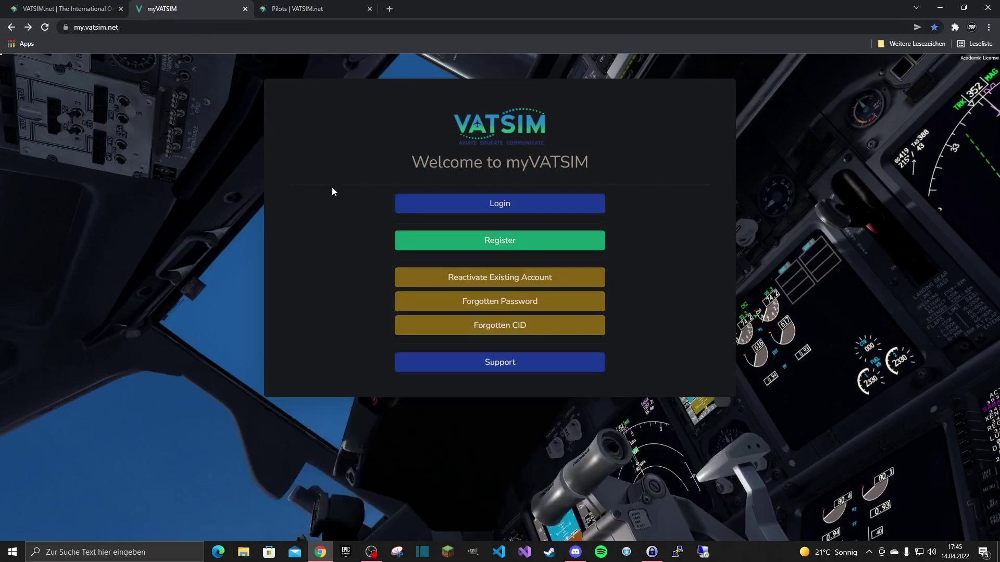
{"action": "left_click", "coordinate": [503, 211]}
{"action": "left_click", "coordinate": [432, 219]}
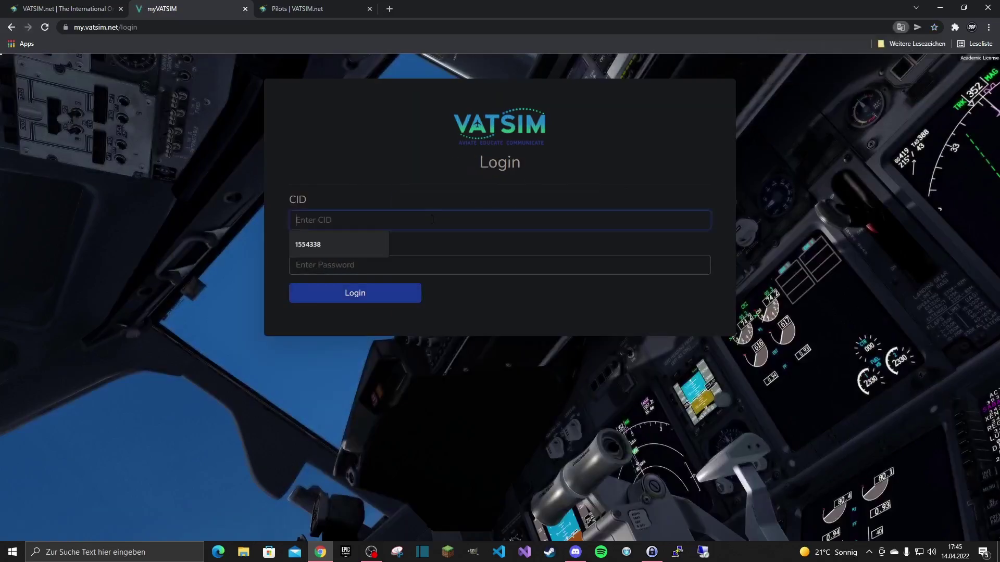
{"action": "left_click", "coordinate": [351, 248]}
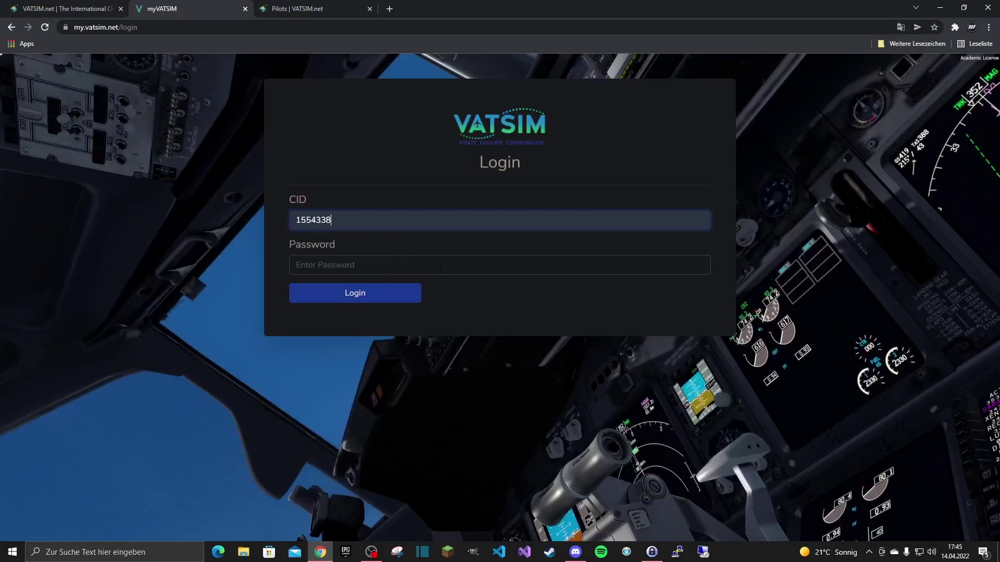
{"action": "left_click", "coordinate": [327, 266]}
{"action": "key", "text": "ctrl+v"}
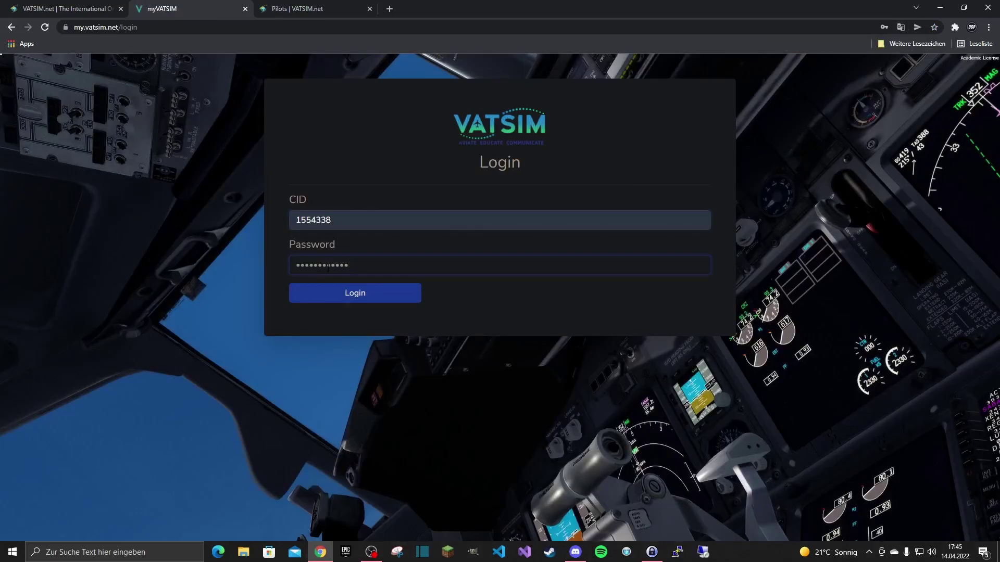
{"action": "left_click", "coordinate": [358, 296]}
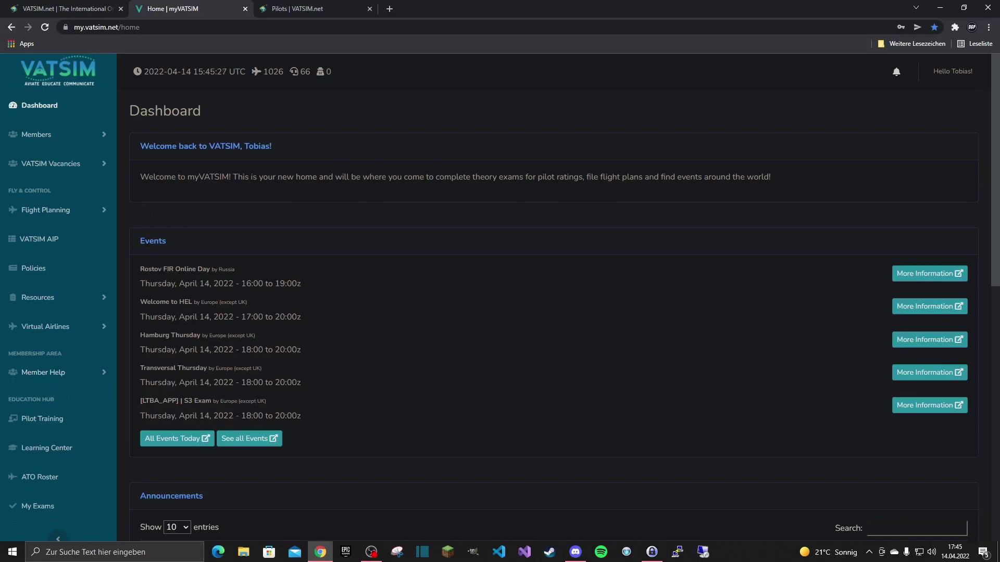
Review the events, announcements and NOTAMs on the myVATSIM dashboard.
{"action": "left_click_drag", "start_coordinate": [139, 286], "coordinate": [334, 290]}
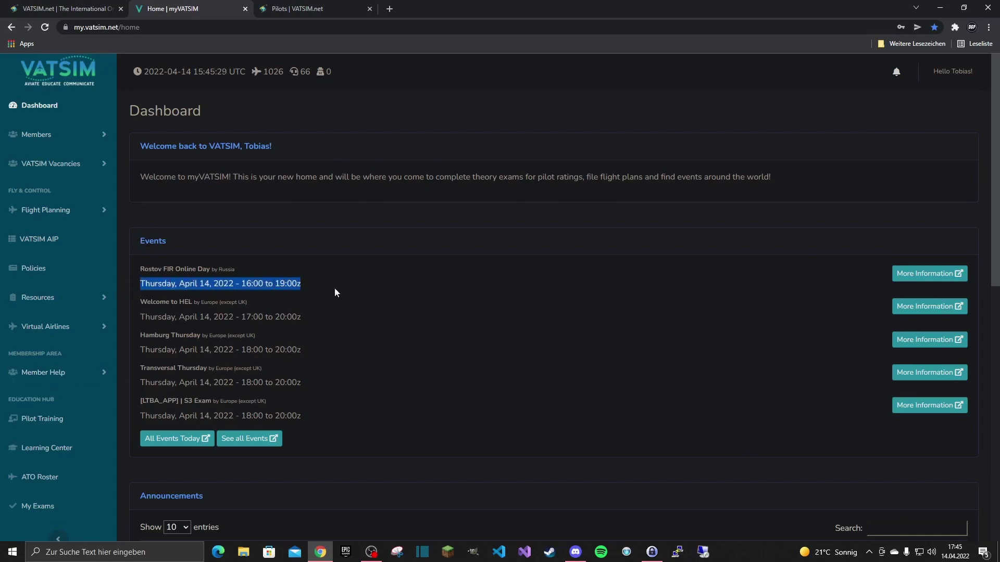
{"action": "left_click", "coordinate": [334, 287]}
{"action": "scroll", "coordinate": [320, 292], "scroll_direction": "down", "scroll_amount": 3}
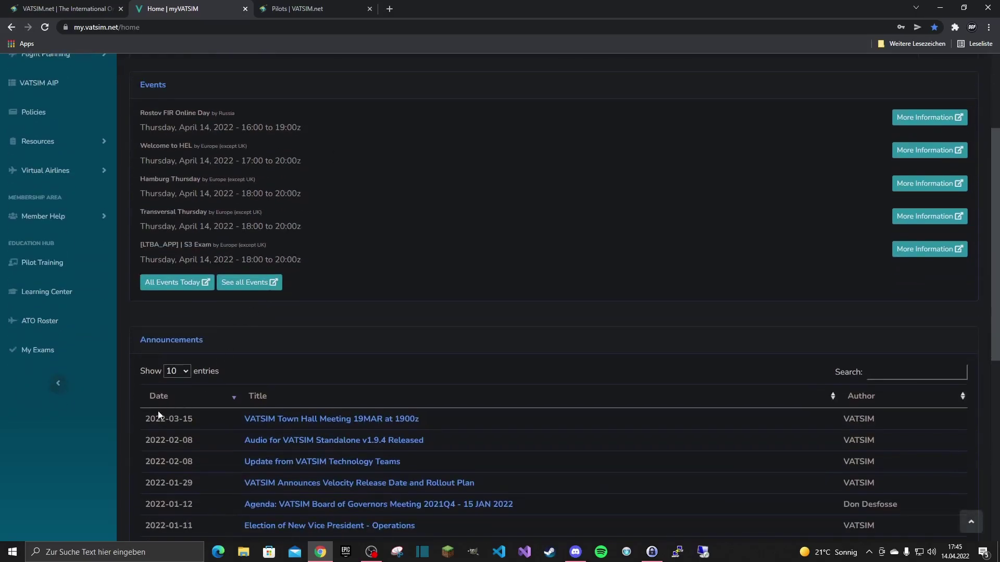
{"action": "scroll", "coordinate": [283, 358], "scroll_direction": "down", "scroll_amount": 1}
{"action": "scroll", "coordinate": [283, 357], "scroll_direction": "down", "scroll_amount": 5}
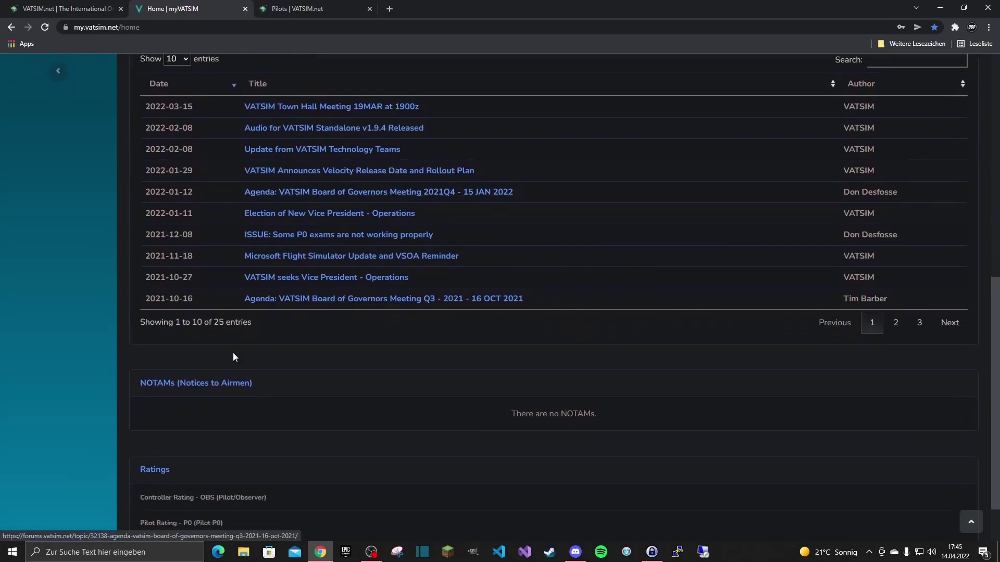
{"action": "scroll", "coordinate": [406, 390], "scroll_direction": "down", "scroll_amount": 1}
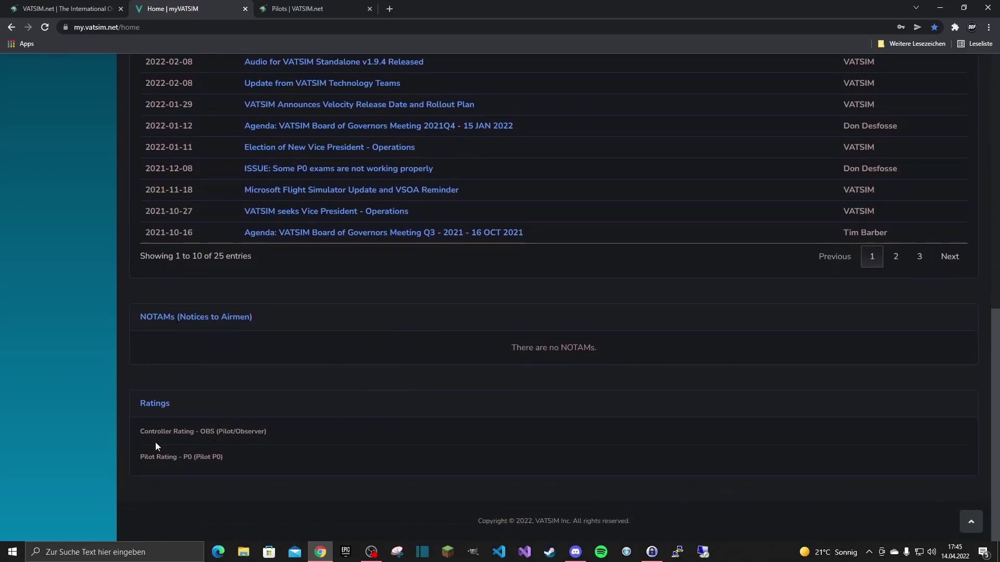
Examine the pilot rating and controller rating in the dashboard's Ratings section.
{"action": "left_click_drag", "start_coordinate": [132, 460], "coordinate": [251, 463]}
{"action": "left_click", "coordinate": [251, 463]}
{"action": "left_click_drag", "start_coordinate": [298, 430], "coordinate": [137, 432]}
{"action": "left_click", "coordinate": [136, 431]}
{"action": "scroll", "coordinate": [243, 460], "scroll_direction": "up", "scroll_amount": 15}
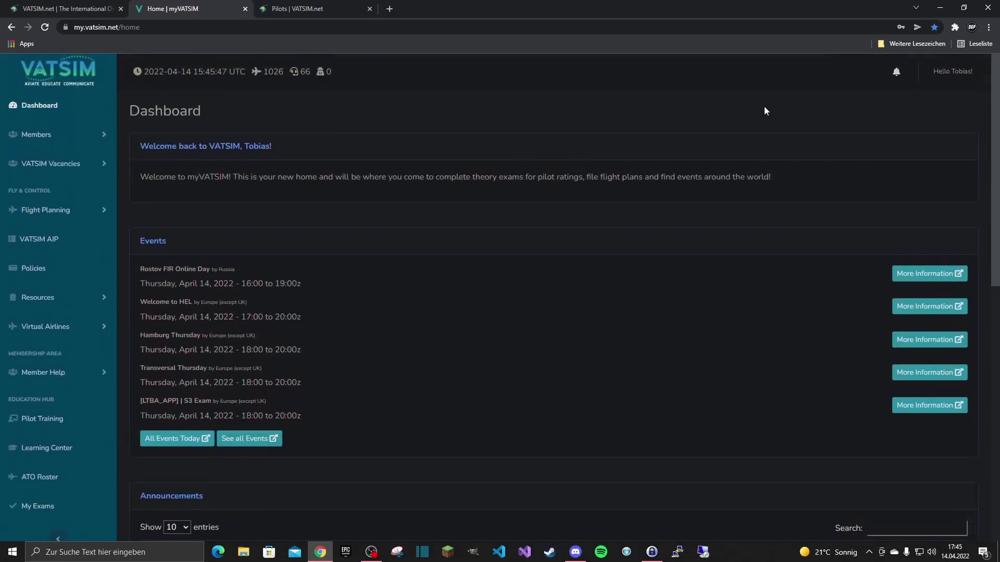
Look through the entries offered under Members, VATSIM Vacancies and Flight Planning.
{"action": "left_click", "coordinate": [45, 137]}
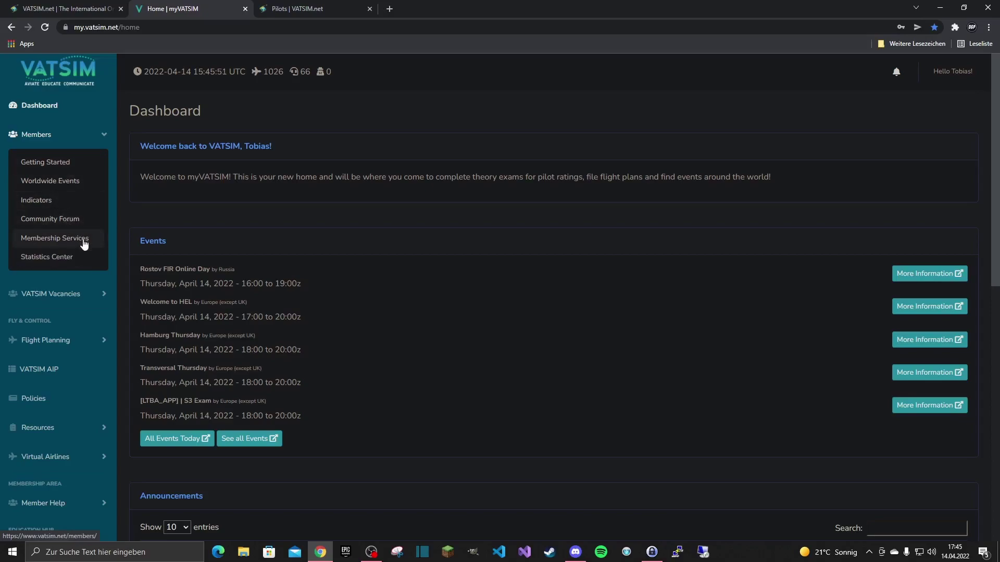
{"action": "left_click", "coordinate": [85, 296]}
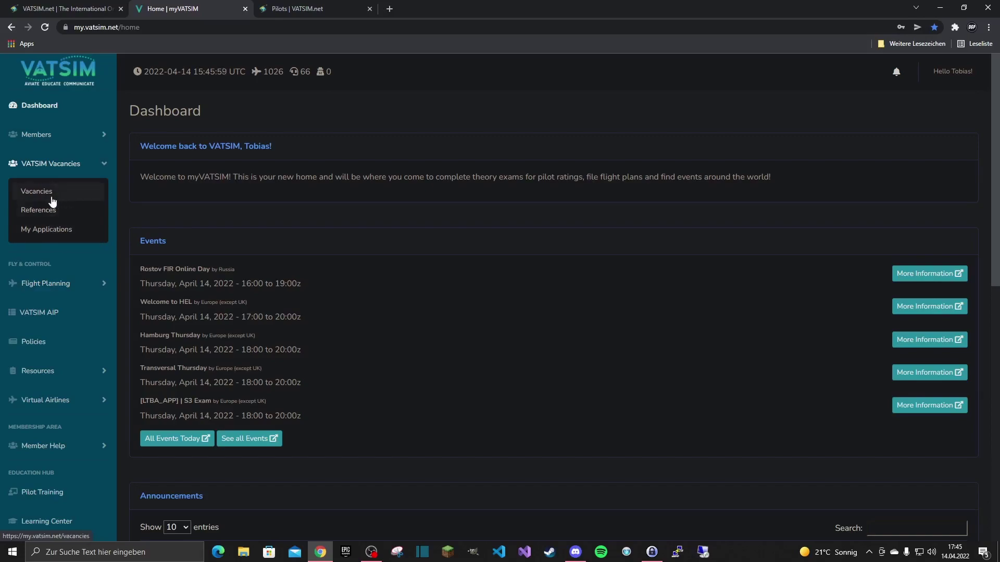
{"action": "left_click", "coordinate": [62, 283]}
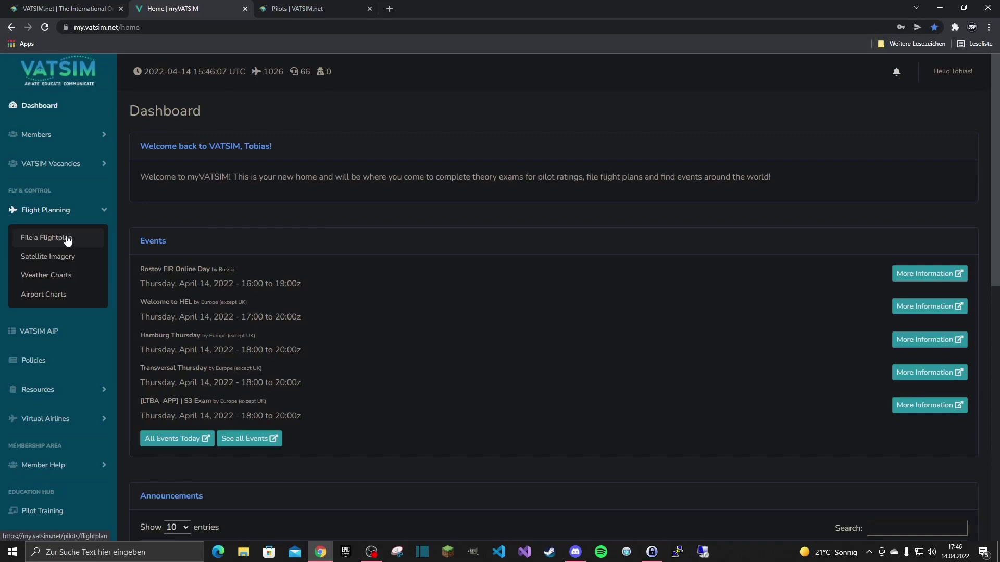
Open the VATSIM AIP page and examine the number of departures for EDDF among the most popular airports.
{"action": "left_click", "coordinate": [20, 337]}
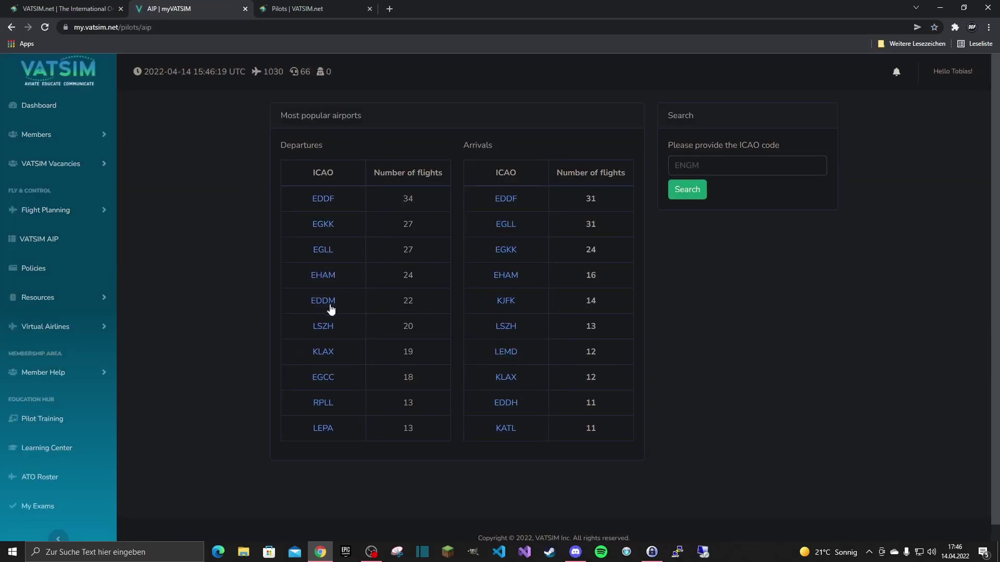
{"action": "left_click", "coordinate": [420, 201]}
{"action": "left_click_drag", "start_coordinate": [314, 198], "coordinate": [428, 201]}
View and close the Policies documents page, and look through the entries under Resources and Virtual Airlines.
{"action": "left_click", "coordinate": [34, 268]}
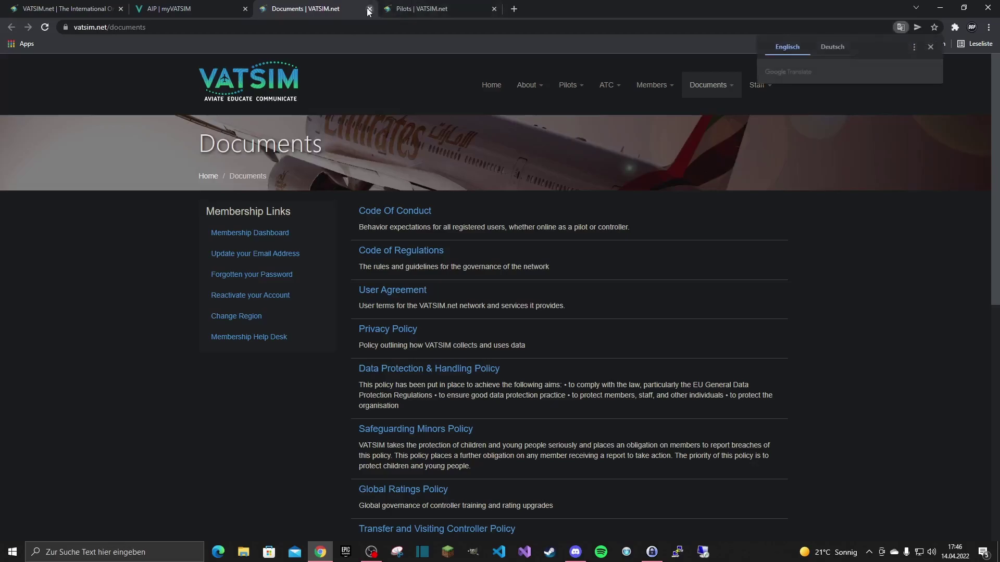
{"action": "left_click", "coordinate": [369, 9]}
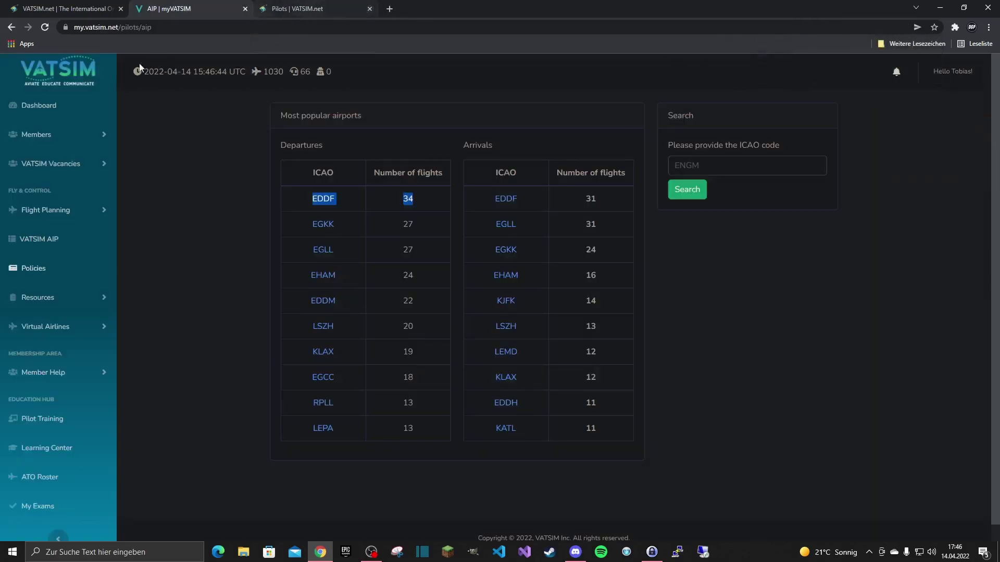
{"action": "left_click", "coordinate": [70, 300]}
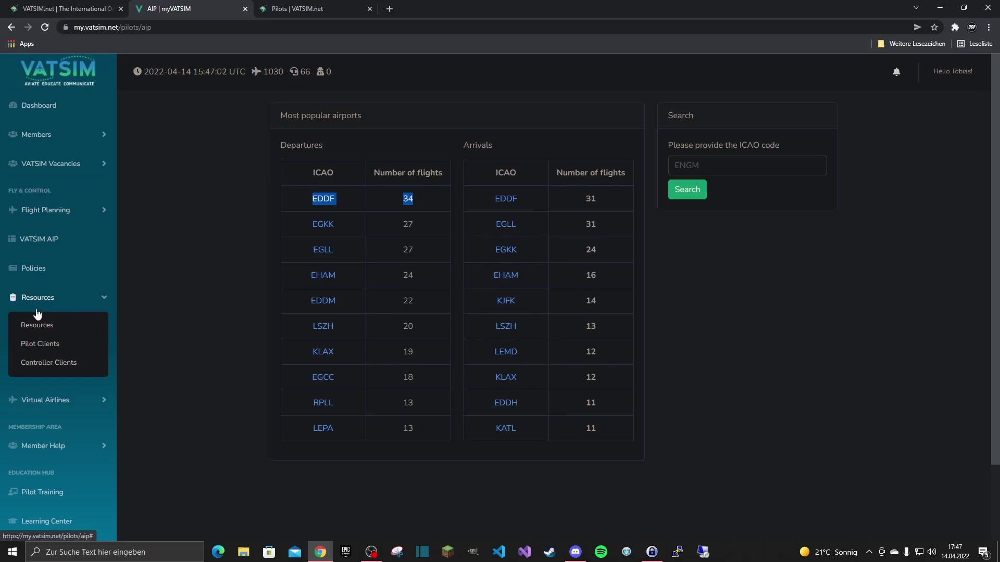
{"action": "left_click", "coordinate": [63, 401]}
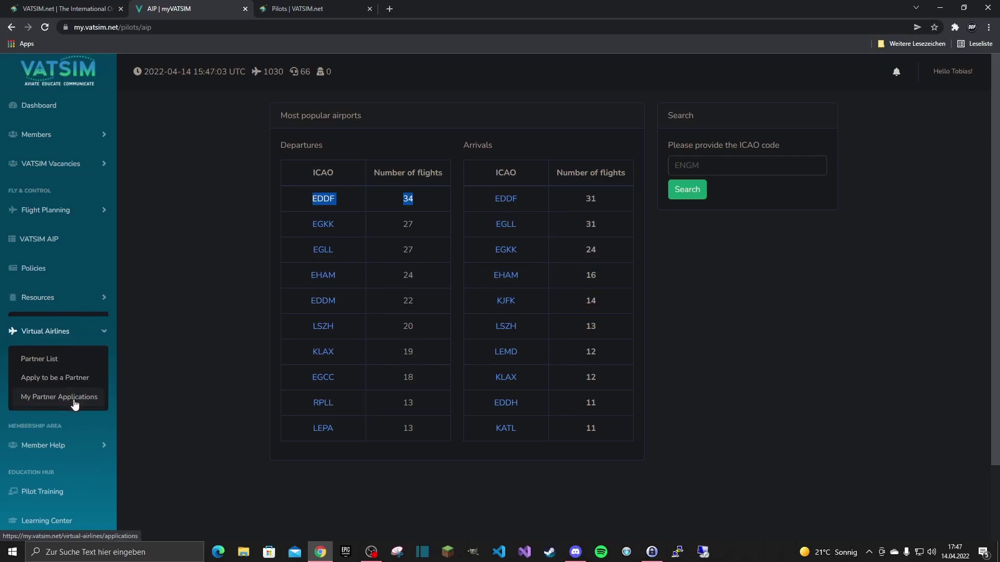
Open the Virtual Airlines partner list in a separate tab, look through the listed airlines and close it.
{"action": "middle_click", "coordinate": [61, 354]}
{"action": "left_click", "coordinate": [295, 8]}
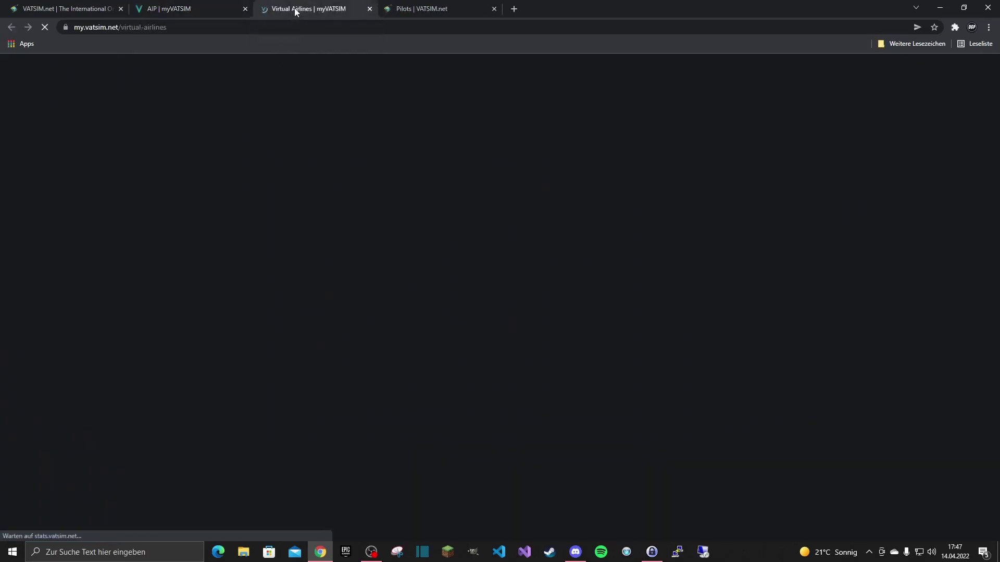
{"action": "scroll", "coordinate": [283, 242], "scroll_direction": "down", "scroll_amount": 4}
{"action": "scroll", "coordinate": [283, 241], "scroll_direction": "down", "scroll_amount": 10}
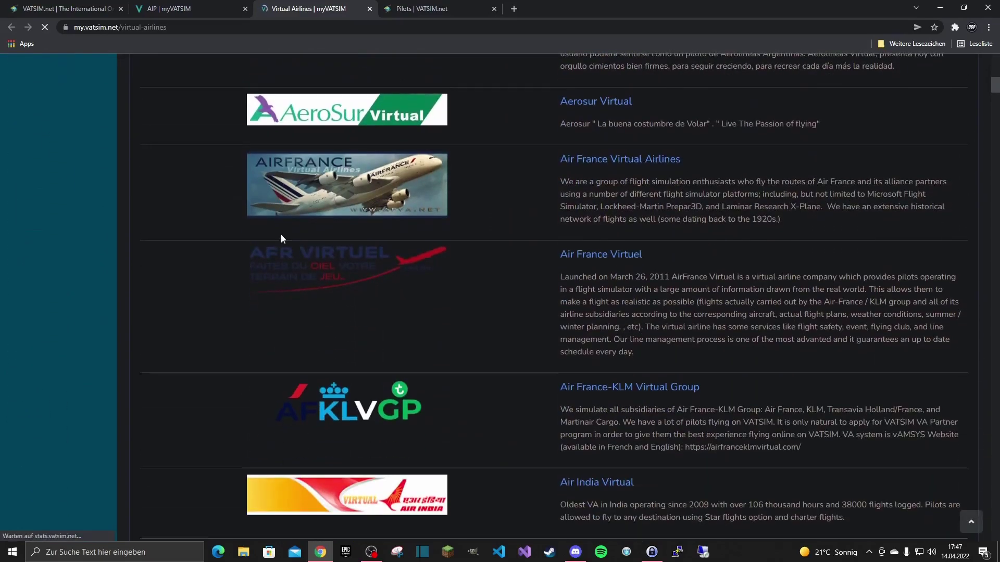
{"action": "scroll", "coordinate": [281, 239], "scroll_direction": "down", "scroll_amount": 10}
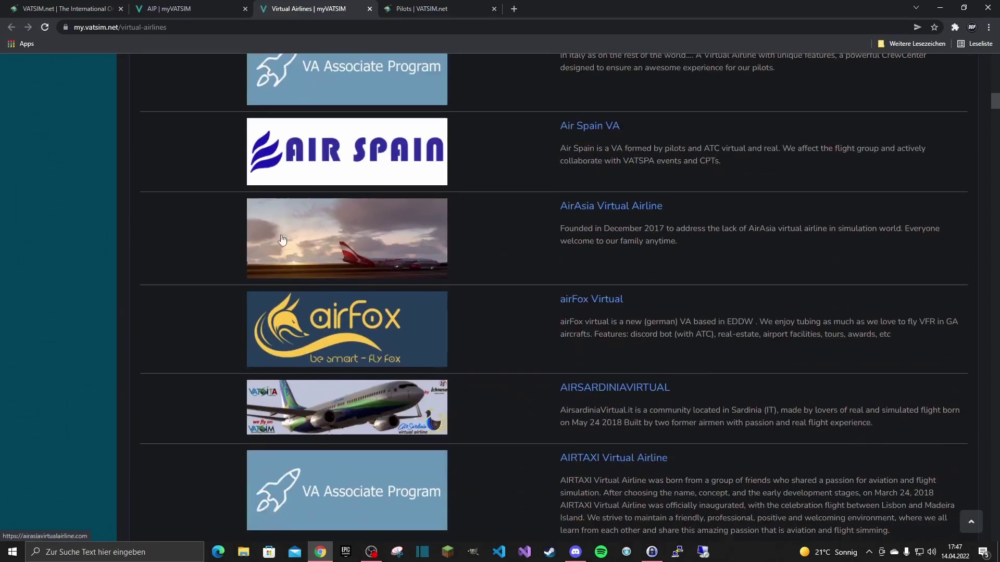
{"action": "scroll", "coordinate": [282, 240], "scroll_direction": "down", "scroll_amount": 10}
{"action": "scroll", "coordinate": [280, 239], "scroll_direction": "down", "scroll_amount": 10}
{"action": "scroll", "coordinate": [279, 237], "scroll_direction": "down", "scroll_amount": 5}
{"action": "left_click", "coordinate": [371, 9]}
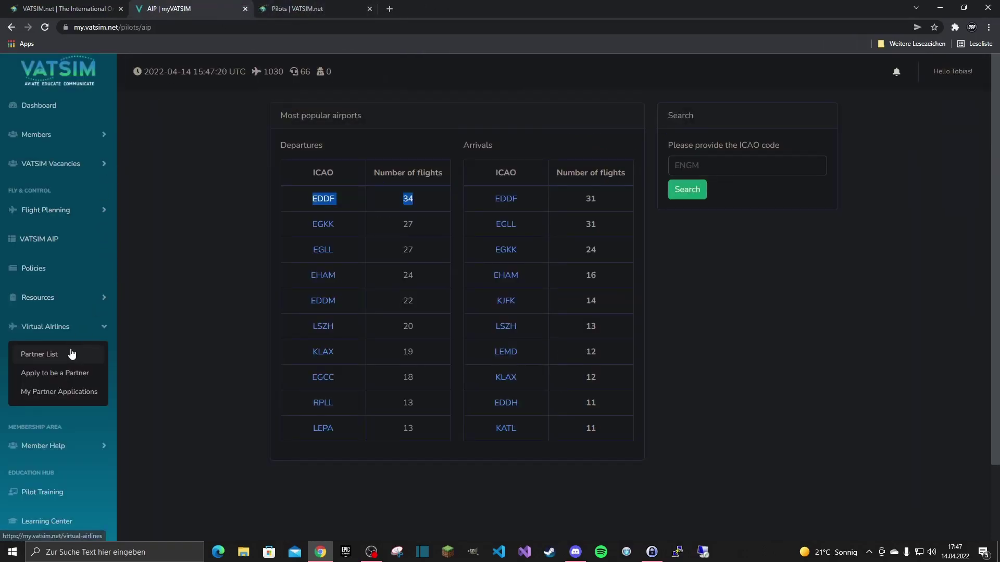
Look through the entries under Member Help and open the Pilot Training page.
{"action": "scroll", "coordinate": [63, 396], "scroll_direction": "down", "scroll_amount": 2}
{"action": "left_click", "coordinate": [78, 394]}
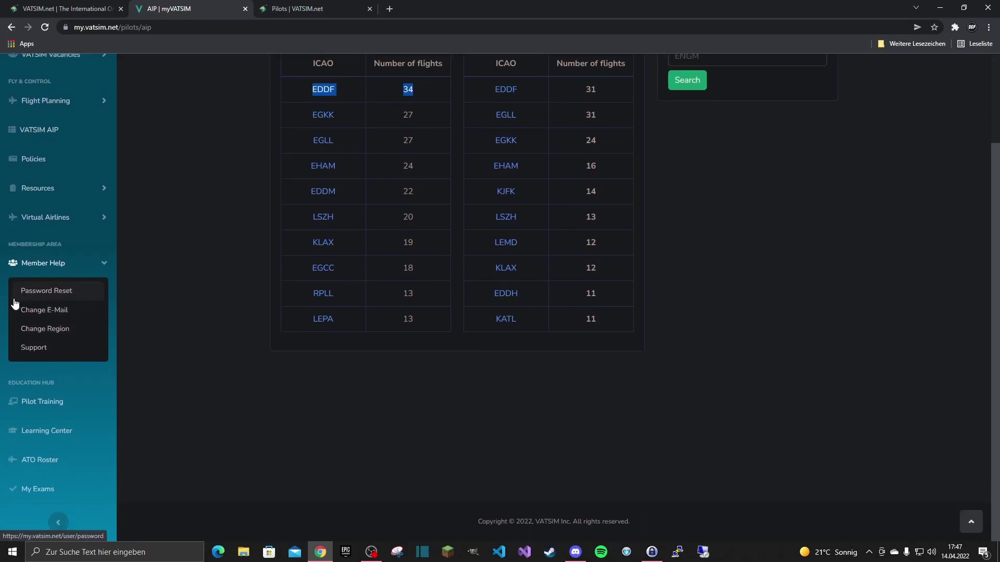
{"action": "left_click", "coordinate": [37, 408]}
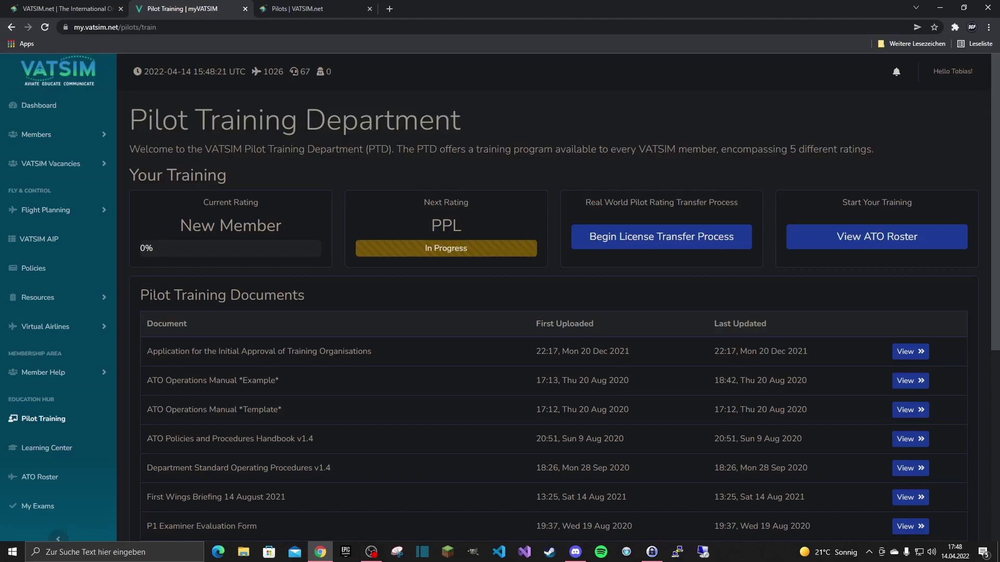
Open the Learning Center and examine its course categories and the 10 Key Rules of Thumb.
{"action": "left_click", "coordinate": [43, 457]}
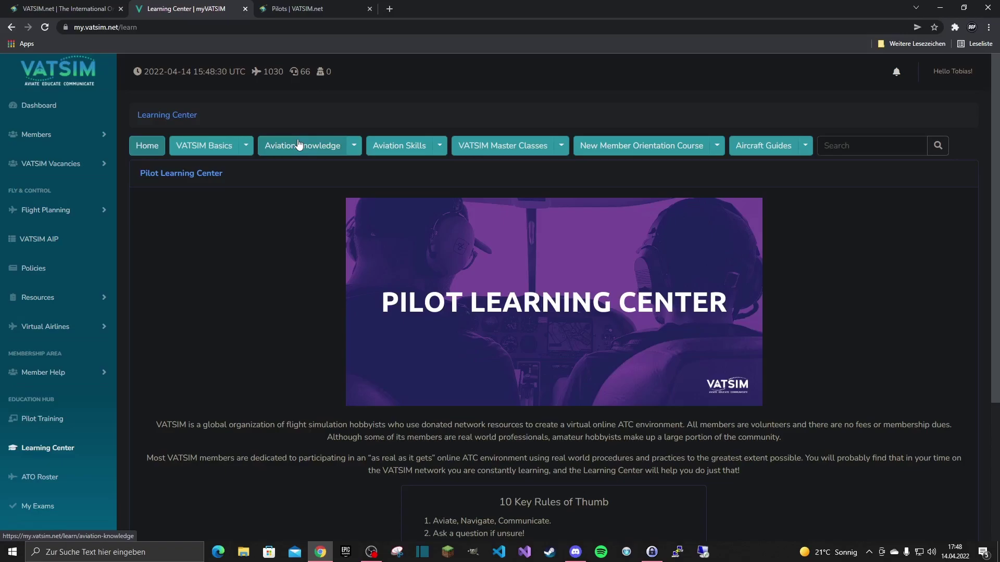
{"action": "scroll", "coordinate": [299, 145], "scroll_direction": "down", "scroll_amount": 4}
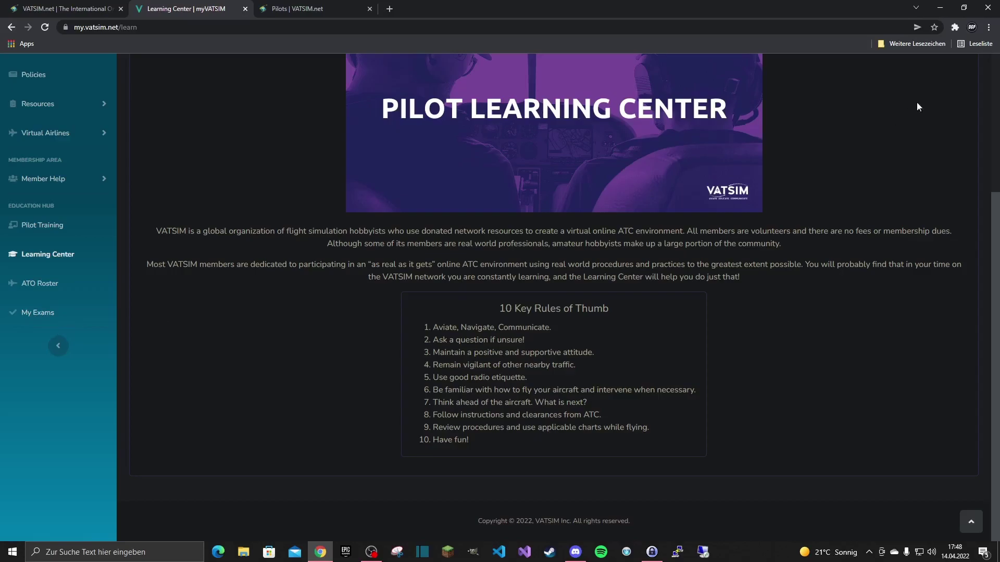
{"action": "scroll", "coordinate": [854, 182], "scroll_direction": "up", "scroll_amount": 2}
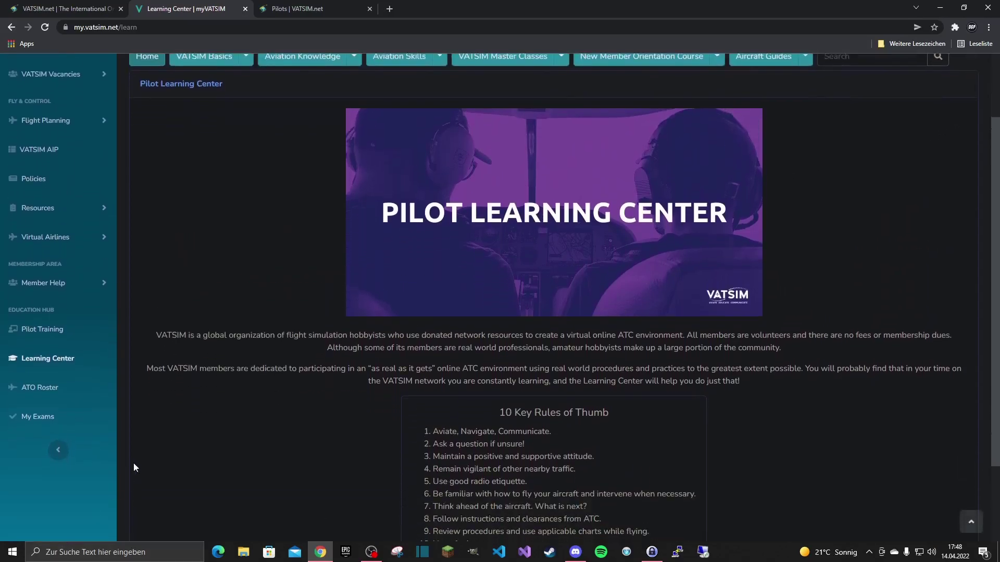
Open My Exams and examine the result of the passed New Member Orientation Test.
{"action": "left_click", "coordinate": [42, 420]}
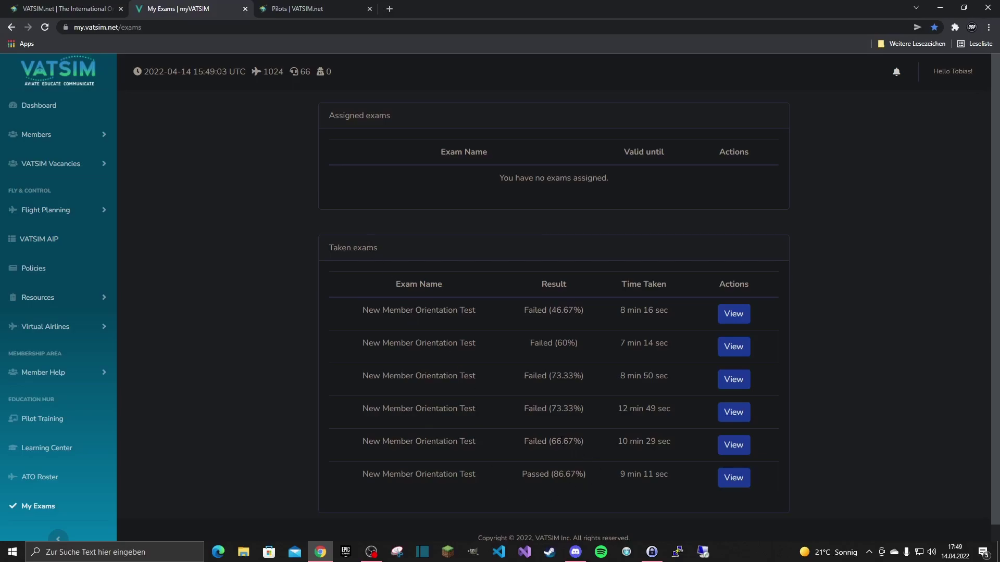
{"action": "left_click_drag", "start_coordinate": [551, 474], "coordinate": [588, 478]}
{"action": "left_click", "coordinate": [587, 477]}
Switch to the VATSIM.net Pilots page and look through its tips for new pilots.
{"action": "left_click", "coordinate": [293, 7]}
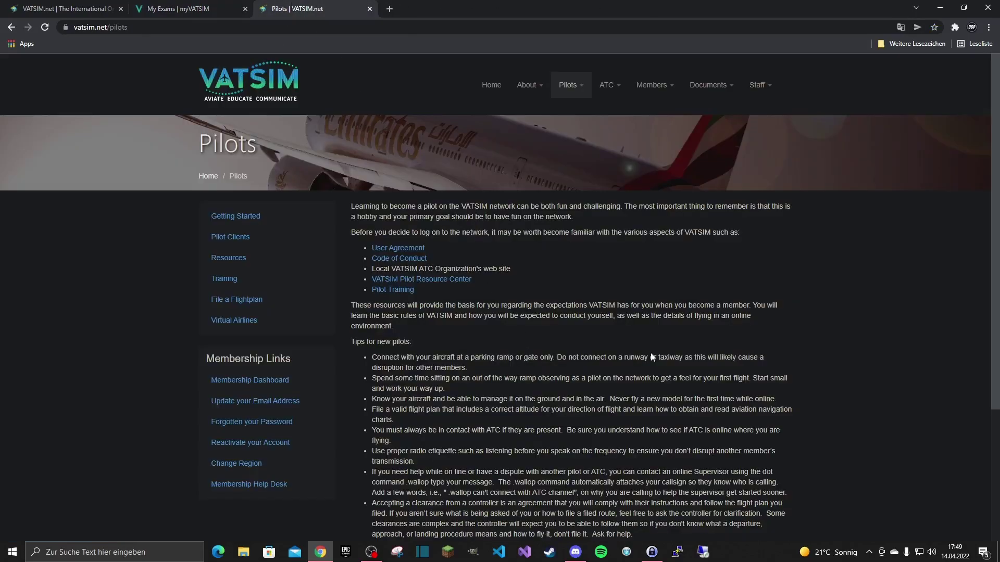
{"action": "scroll", "coordinate": [598, 339], "scroll_direction": "down", "scroll_amount": 3}
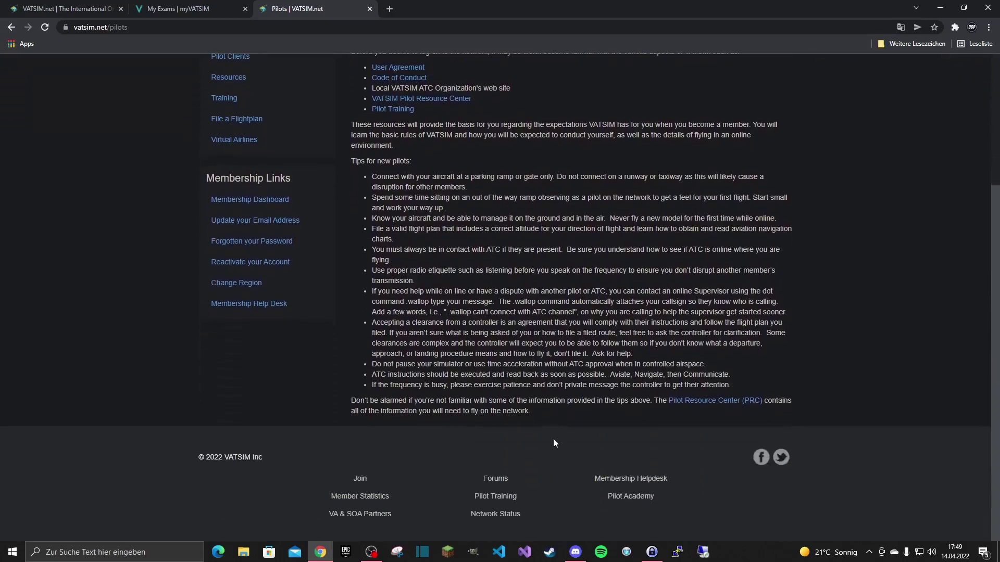
{"action": "scroll", "coordinate": [553, 443], "scroll_direction": "up", "scroll_amount": 3}
Return to the VATSIM.net home page, open Pilot Clients and examine the table of recommended clients per simulator.
{"action": "left_click", "coordinate": [226, 83]}
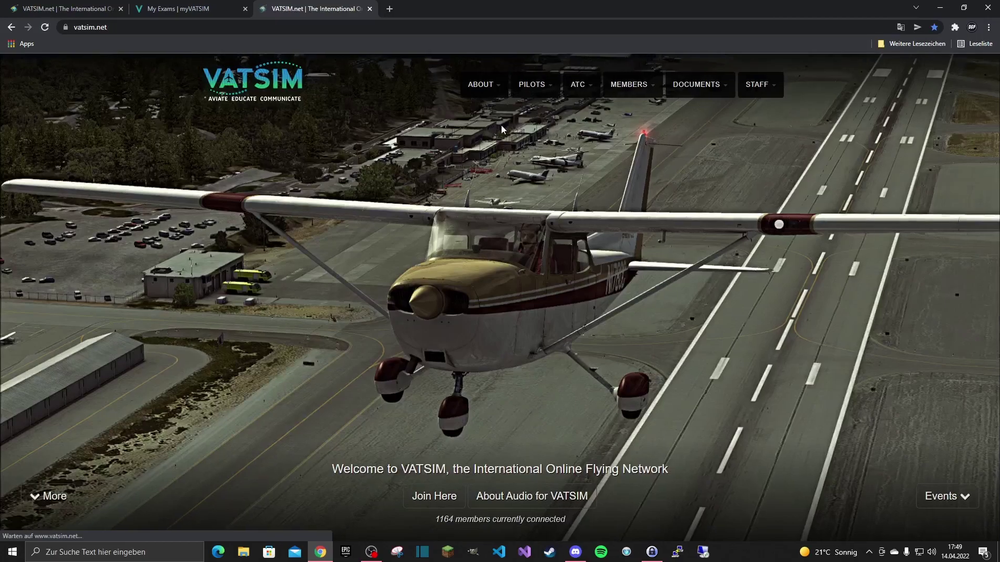
{"action": "mouse_move", "coordinate": [541, 93]}
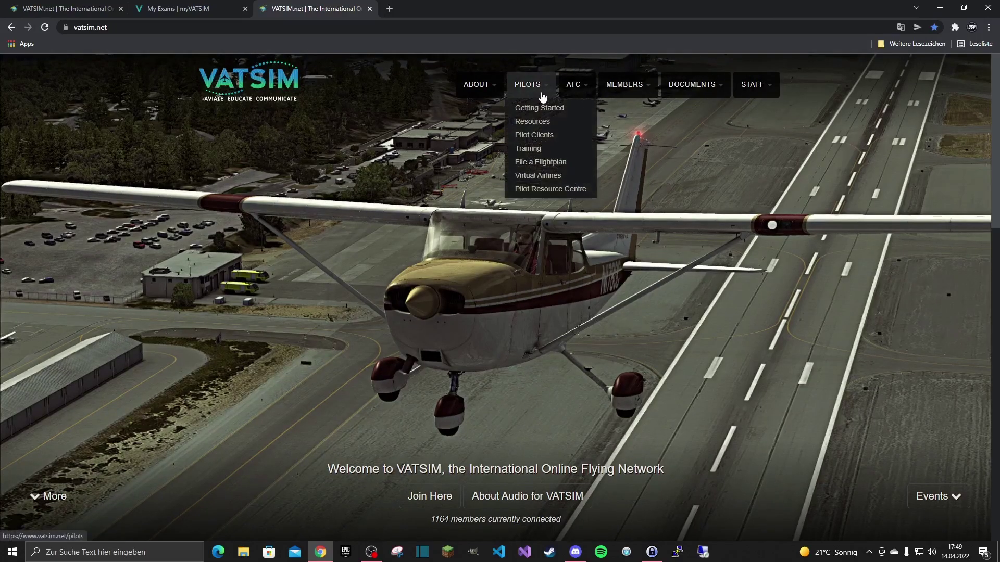
{"action": "left_click", "coordinate": [535, 135]}
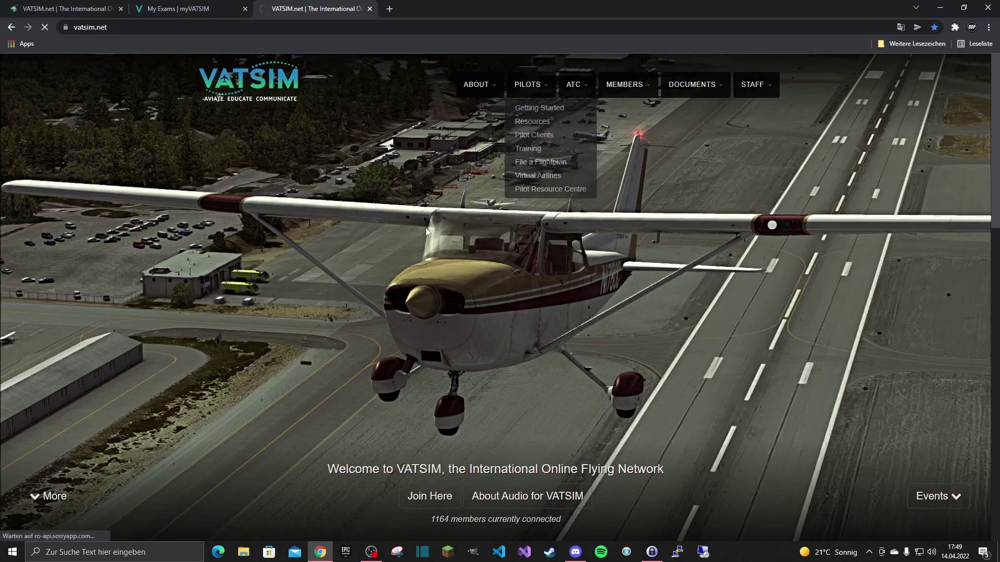
{"action": "scroll", "coordinate": [400, 203], "scroll_direction": "down", "scroll_amount": 2}
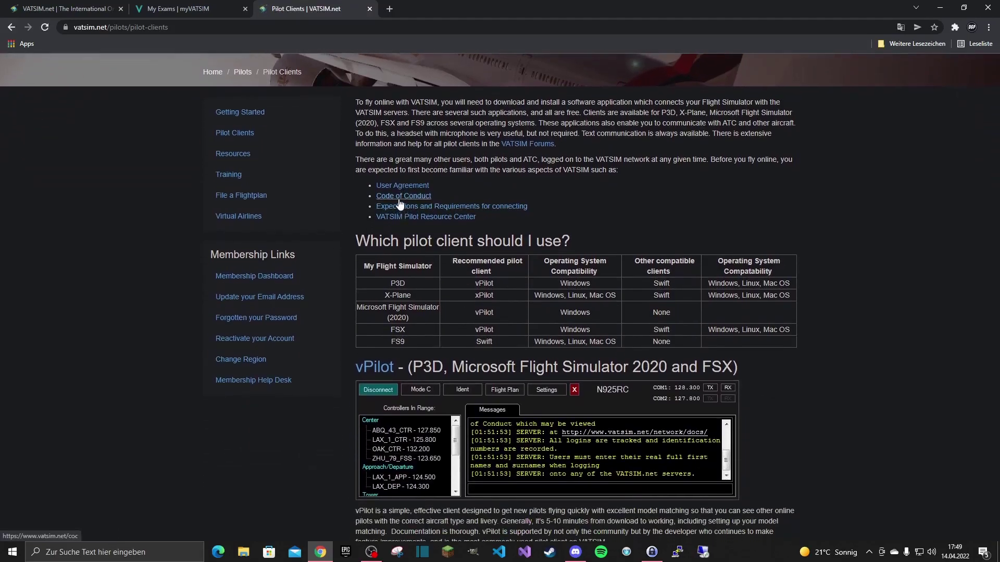
{"action": "scroll", "coordinate": [400, 203], "scroll_direction": "down", "scroll_amount": 2}
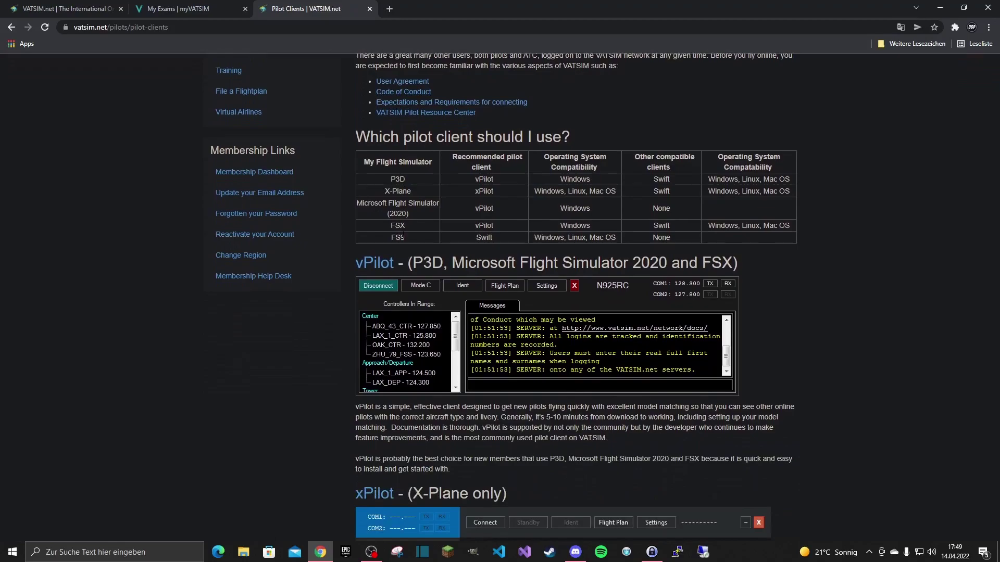
Examine which simulators the vPilot heading lists, including Microsoft Flight Simulator 2020.
{"action": "left_click_drag", "start_coordinate": [351, 264], "coordinate": [758, 257]}
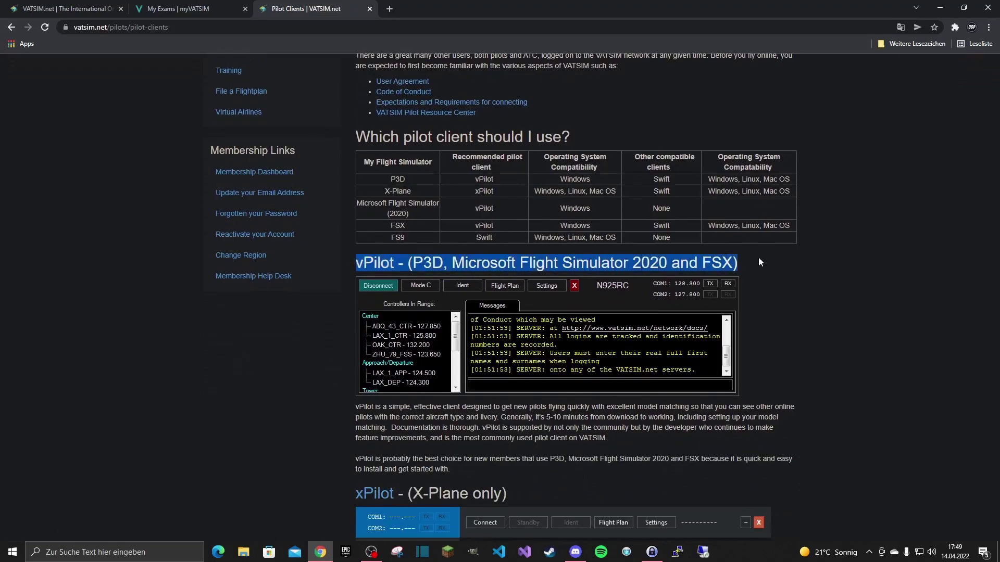
{"action": "left_click", "coordinate": [758, 257]}
{"action": "left_click_drag", "start_coordinate": [453, 263], "coordinate": [660, 263]}
{"action": "left_click", "coordinate": [623, 249]}
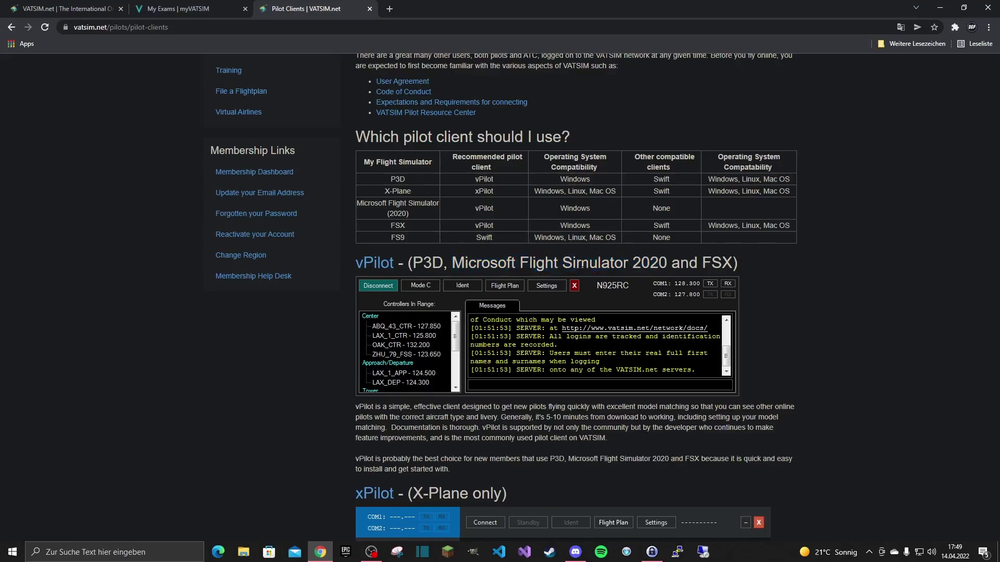
Examine the xPilot and Swift client sections and return to the vPilot section of the page.
{"action": "scroll", "coordinate": [310, 288], "scroll_direction": "down", "scroll_amount": 4}
{"action": "left_click_drag", "start_coordinate": [311, 292], "coordinate": [558, 302]}
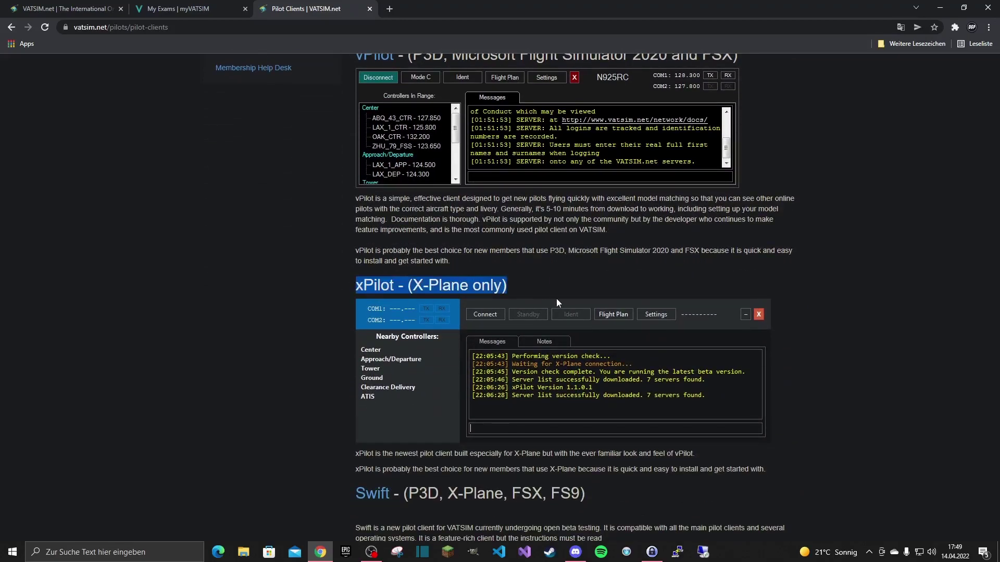
{"action": "left_click", "coordinate": [552, 296]}
{"action": "scroll", "coordinate": [528, 290], "scroll_direction": "down", "scroll_amount": 5}
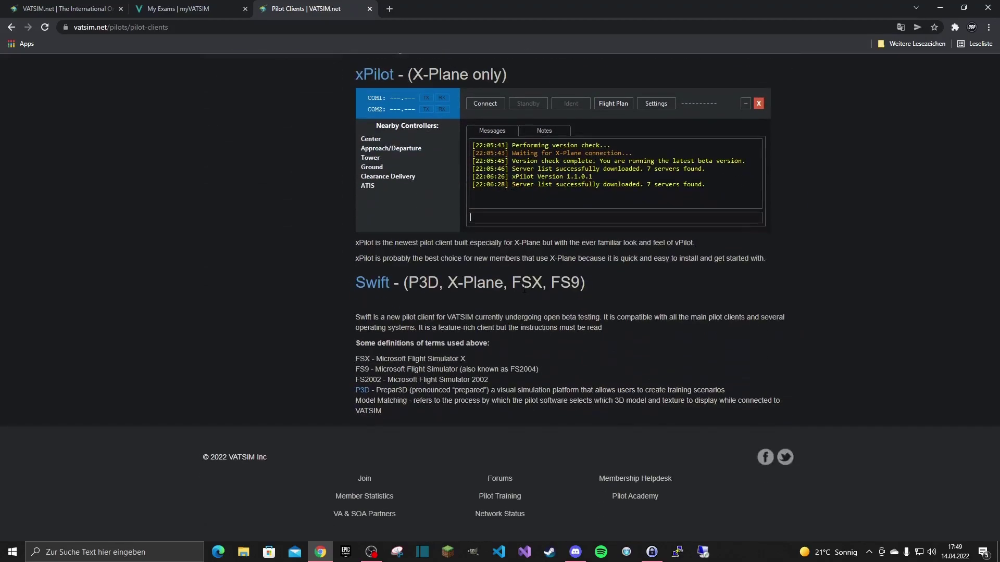
{"action": "scroll", "coordinate": [528, 290], "scroll_direction": "up", "scroll_amount": 7}
{"action": "scroll", "coordinate": [515, 286], "scroll_direction": "up", "scroll_amount": 3}
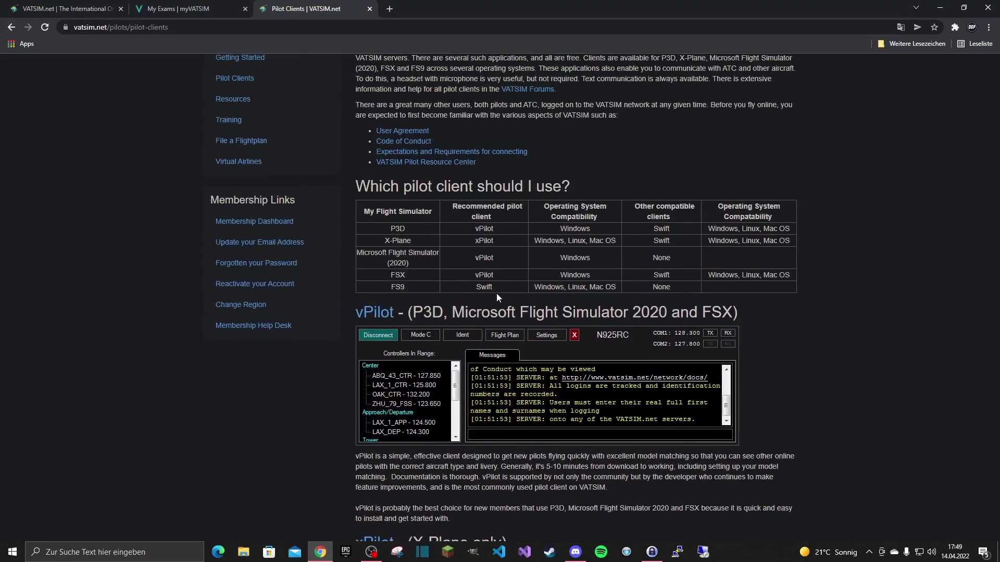
Open the vPilot website, dismiss the translation offer and go to its download page.
{"action": "left_click", "coordinate": [386, 320]}
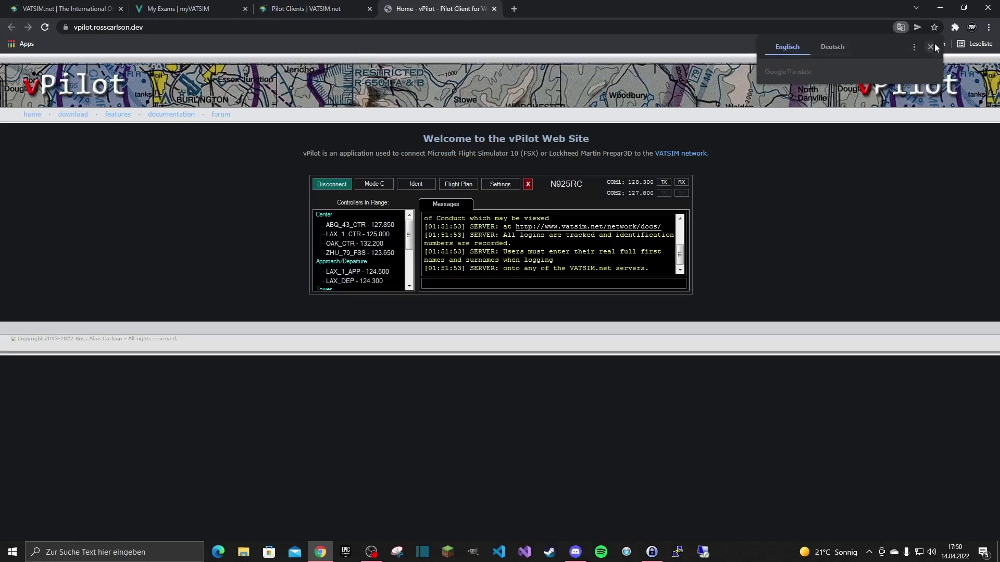
{"action": "left_click", "coordinate": [930, 46]}
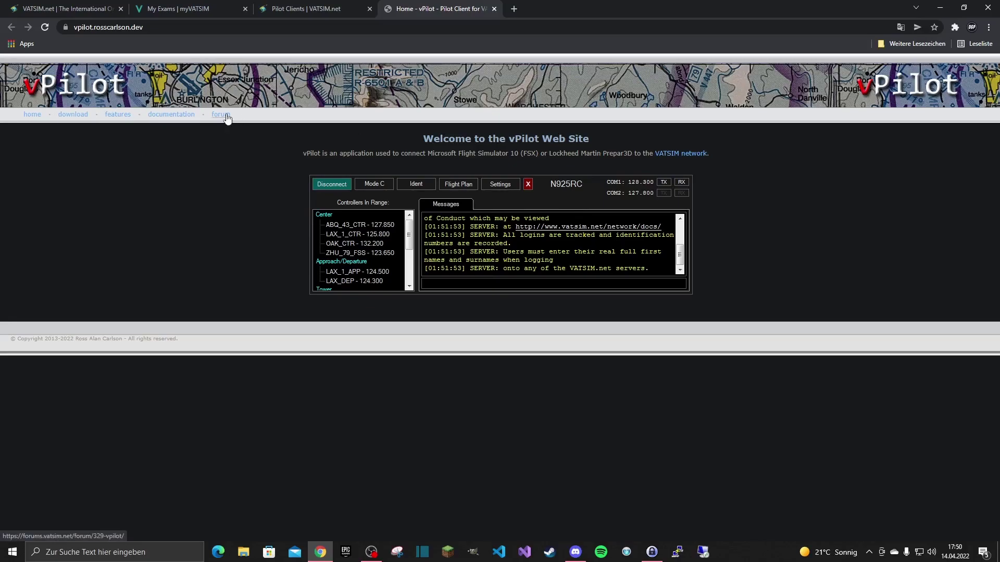
{"action": "left_click", "coordinate": [78, 115]}
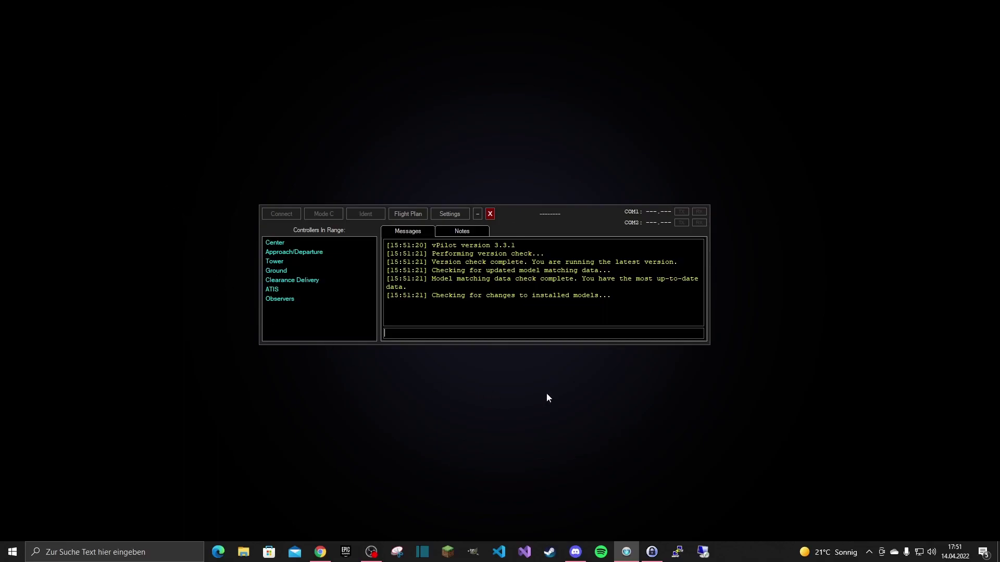
Switch to vPilot and examine the version-check and model-matching messages in its log.
{"action": "left_click_drag", "start_coordinate": [612, 295], "coordinate": [415, 254]}
{"action": "left_click_drag", "start_coordinate": [616, 295], "coordinate": [431, 279]}
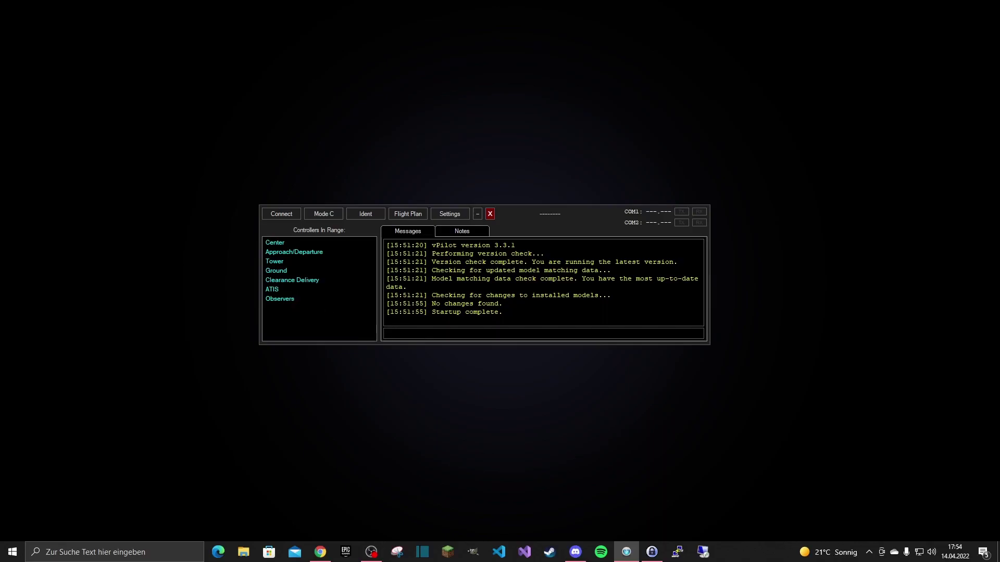
Draft the message "DLH 09Stand on N3" in the vPilot message line and clear it unsent.
{"action": "type", "text": "DLH 09"}
{"action": "type", "text": "Stand on N3"}
{"action": "key", "text": "BackSpace"}
{"action": "key", "text": "BackSpace"}
{"action": "key", "text": "BackSpace"}
{"action": "key", "text": "BackSpace"}
{"action": "key", "text": "BackSpace"}
{"action": "key", "text": "BackSpace"}
{"action": "key", "text": "BackSpace"}
{"action": "key", "text": "BackSpace"}
{"action": "key", "text": "BackSpace"}
{"action": "key", "text": "BackSpace"}
{"action": "key", "text": "BackSpace"}
{"action": "key", "text": "BackSpace"}
{"action": "key", "text": "BackSpace"}
{"action": "key", "text": "BackSpace"}
{"action": "key", "text": "BackSpace"}
{"action": "key", "text": "BackSpace"}
{"action": "key", "text": "BackSpace"}
Add the sample note "sfmn.,sdh,mn" to vPilot's notes and compare the notes with the messages view.
{"action": "left_click", "coordinate": [472, 230]}
{"action": "type", "text": "sfmn.,sdh,mn"}
{"action": "key", "text": "Return"}
{"action": "left_click_drag", "start_coordinate": [482, 245], "coordinate": [386, 246]}
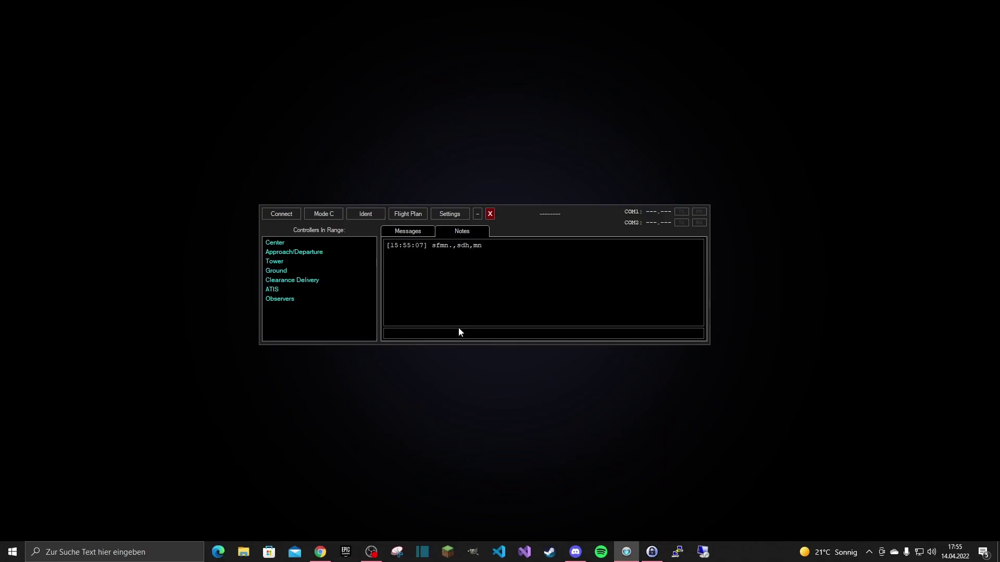
{"action": "left_click", "coordinate": [418, 231]}
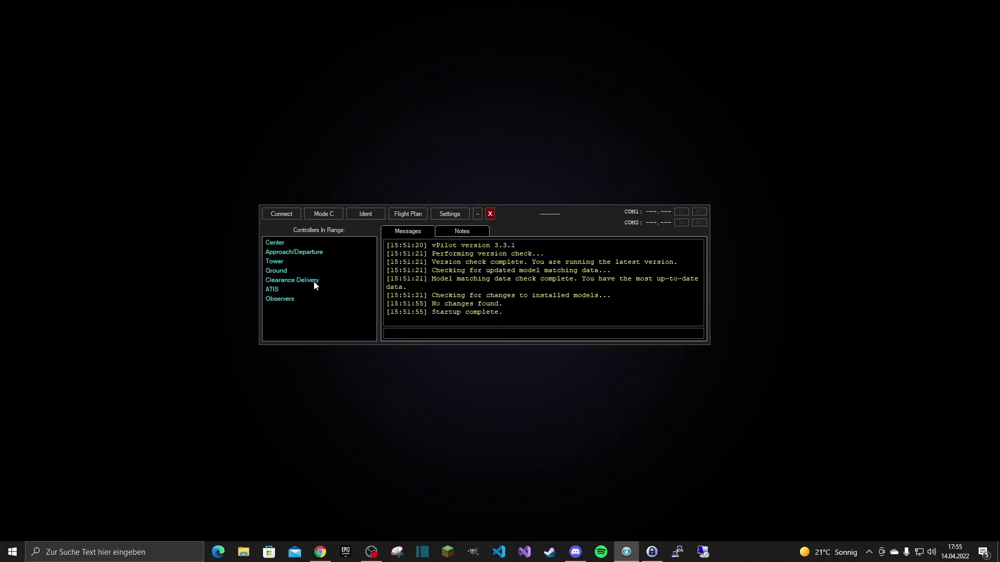
{"action": "left_click", "coordinate": [478, 233]}
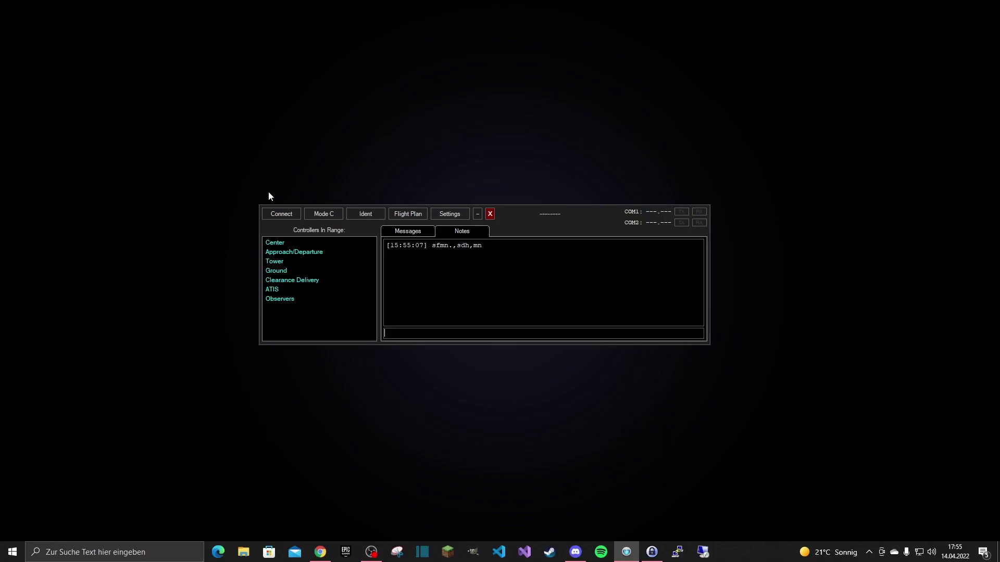
Open the network connection dialog and examine the airline code and flight number in the callsign DLH09.
{"action": "left_click", "coordinate": [277, 213]}
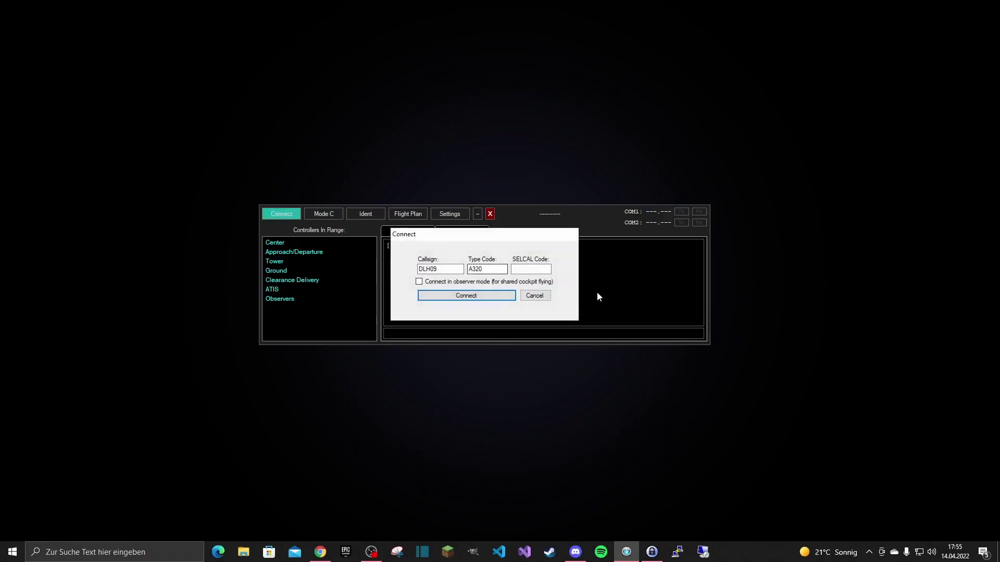
{"action": "left_click", "coordinate": [461, 270]}
{"action": "left_click_drag", "start_coordinate": [460, 270], "coordinate": [409, 270]}
{"action": "left_click", "coordinate": [433, 267]}
{"action": "left_click_drag", "start_coordinate": [432, 268], "coordinate": [417, 270]}
{"action": "left_click", "coordinate": [443, 270]}
{"action": "left_click", "coordinate": [442, 270]}
Try the type code A321 in the connection dialog and set it back to AIRBUS A-320 (A320).
{"action": "left_click", "coordinate": [498, 270]}
{"action": "key", "text": "BackSpace"}
{"action": "key", "text": "BackSpace"}
{"action": "key", "text": "BackSpace"}
{"action": "type", "text": "321"}
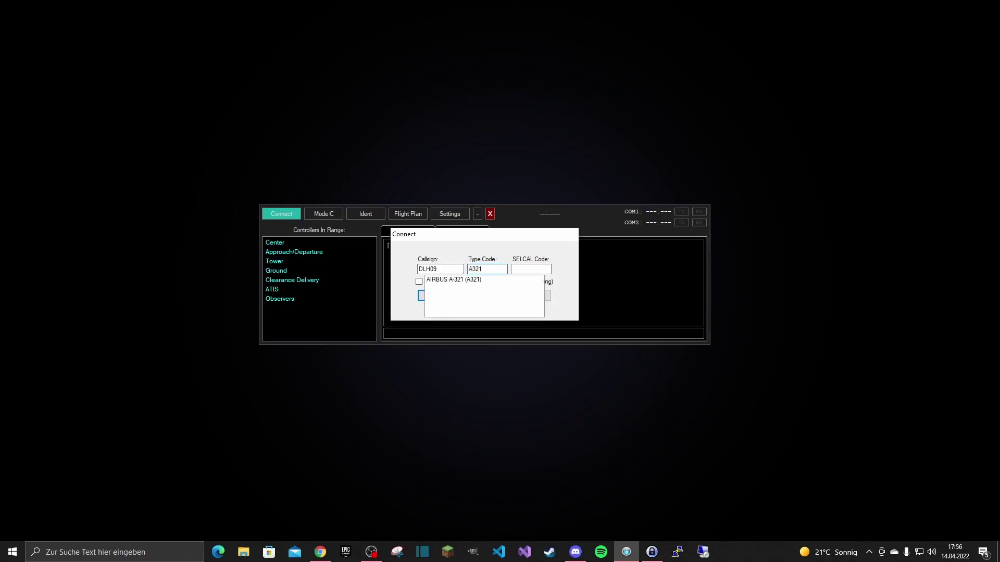
{"action": "key", "text": "BackSpace"}
{"action": "type", "text": "0"}
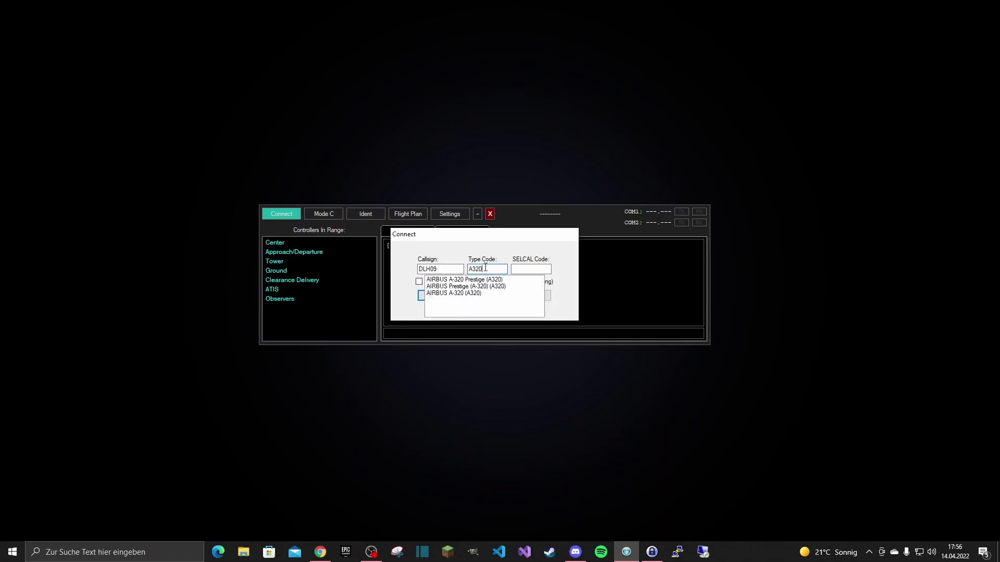
{"action": "left_click", "coordinate": [465, 293]}
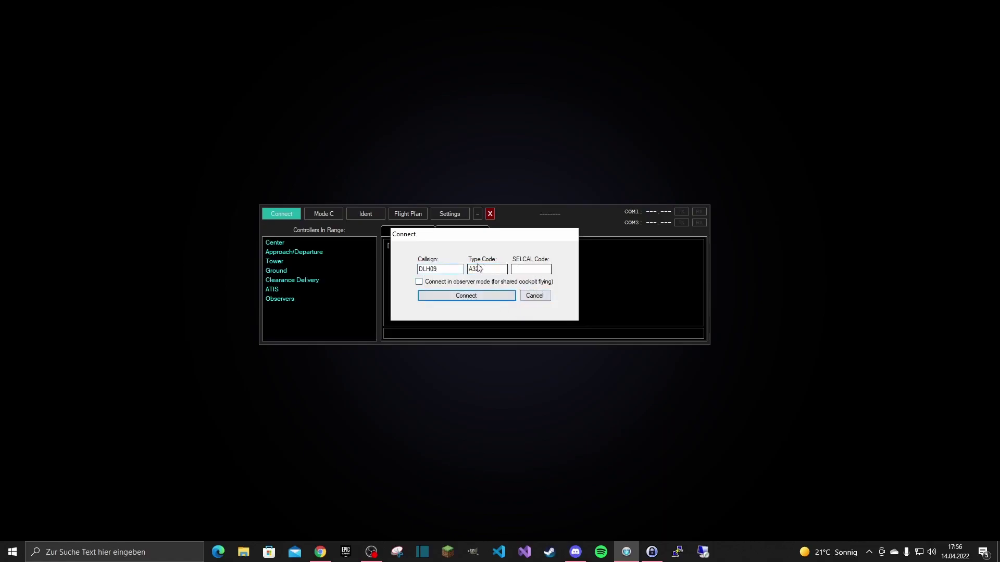
Try entering a SELCAL code starting with H and enabling observer mode, leaving both cleared.
{"action": "left_click", "coordinate": [533, 270]}
{"action": "type", "text": "H"}
{"action": "key", "text": "BackSpace"}
{"action": "left_click", "coordinate": [444, 282]}
{"action": "left_click", "coordinate": [419, 282]}
Review the callsign in the connection dialog once more and cancel the dialog without connecting.
{"action": "left_click", "coordinate": [442, 268]}
{"action": "double_click", "coordinate": [447, 270]}
{"action": "left_click", "coordinate": [440, 269]}
{"action": "left_click", "coordinate": [545, 300]}
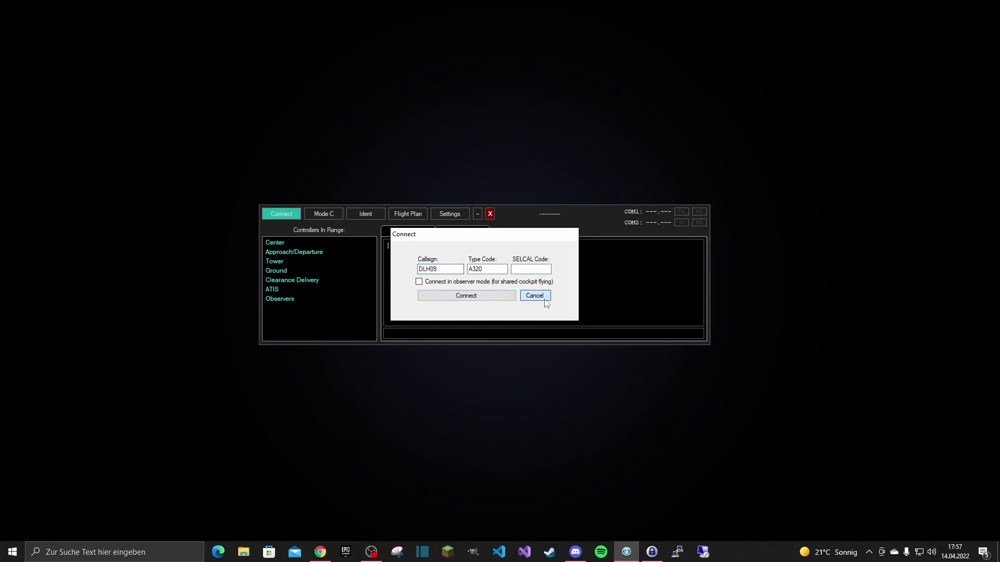
{"action": "left_click", "coordinate": [545, 300]}
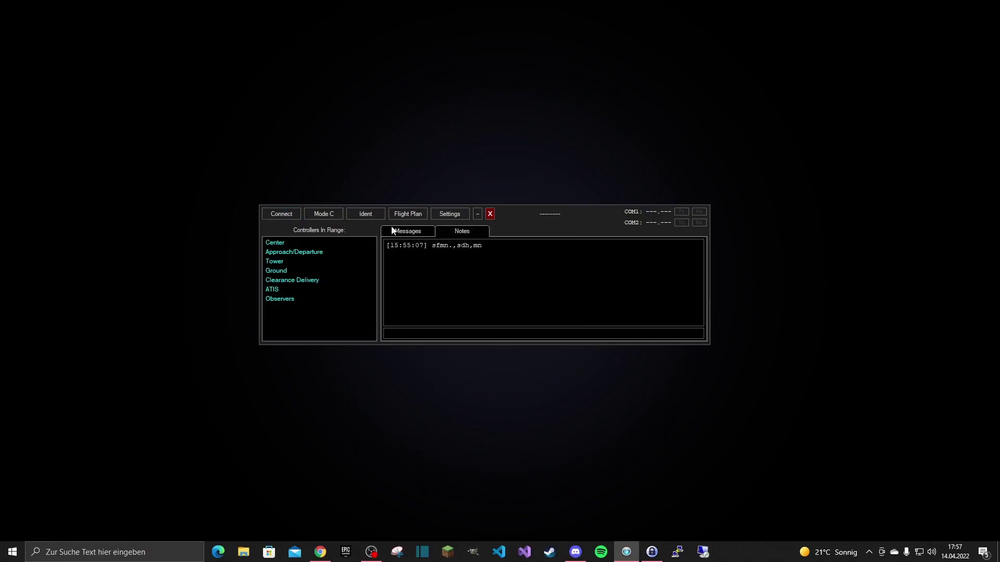
Try the Mode C and Ident functions without a simulator or network connection and highlight the resulting lines in the message log.
{"action": "left_click", "coordinate": [337, 217]}
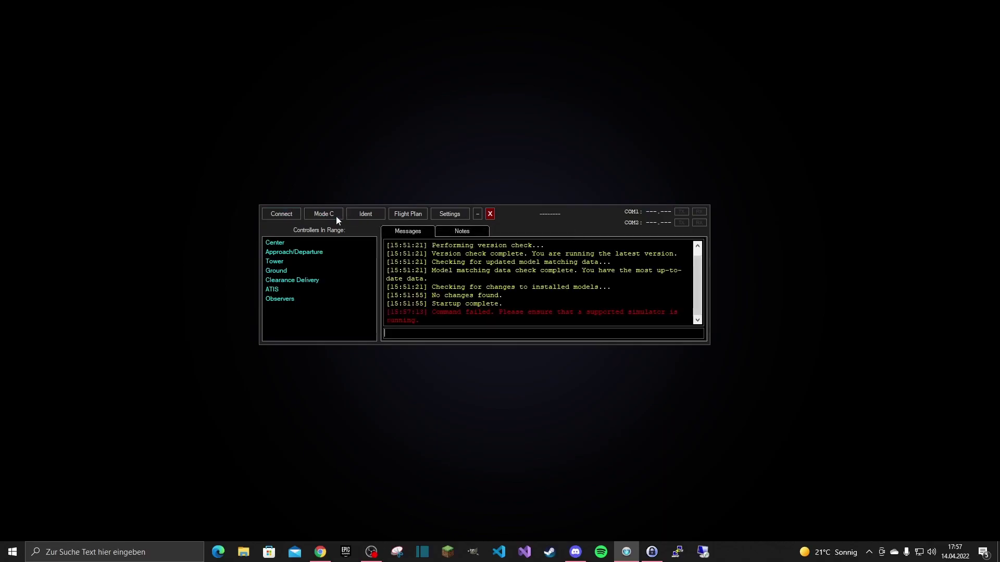
{"action": "mouse_move", "coordinate": [422, 320]}
{"action": "left_mouse_down"}
{"action": "mouse_move", "coordinate": [462, 319]}
{"action": "mouse_move", "coordinate": [428, 312]}
{"action": "mouse_move", "coordinate": [437, 315]}
{"action": "left_mouse_up"}
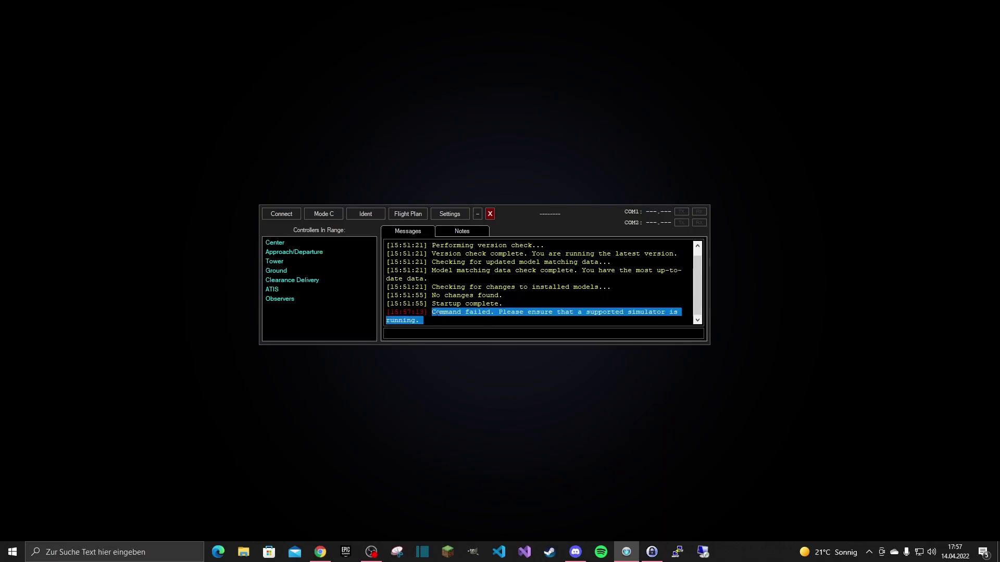
{"action": "left_click", "coordinate": [369, 216]}
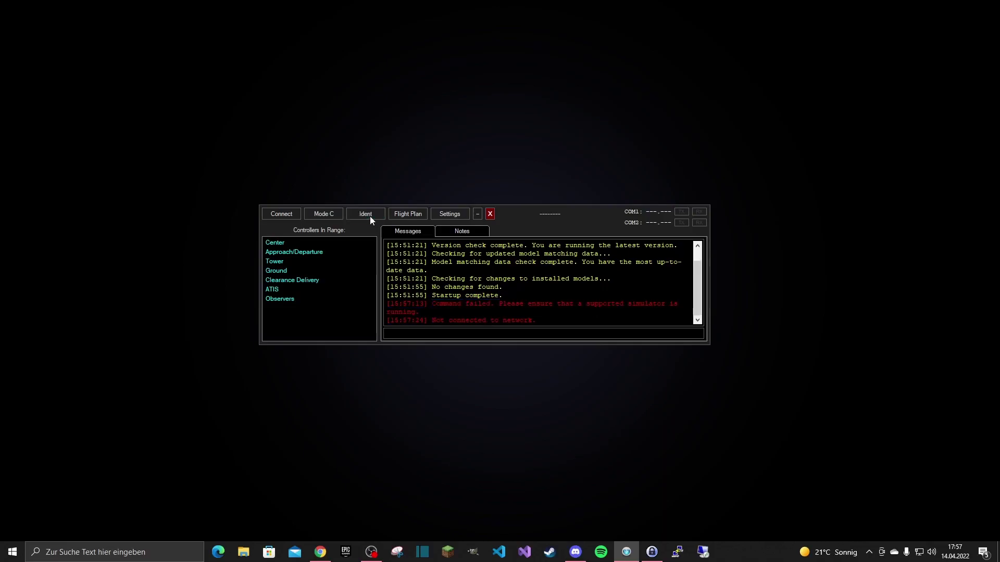
{"action": "left_click_drag", "start_coordinate": [538, 321], "coordinate": [386, 322]}
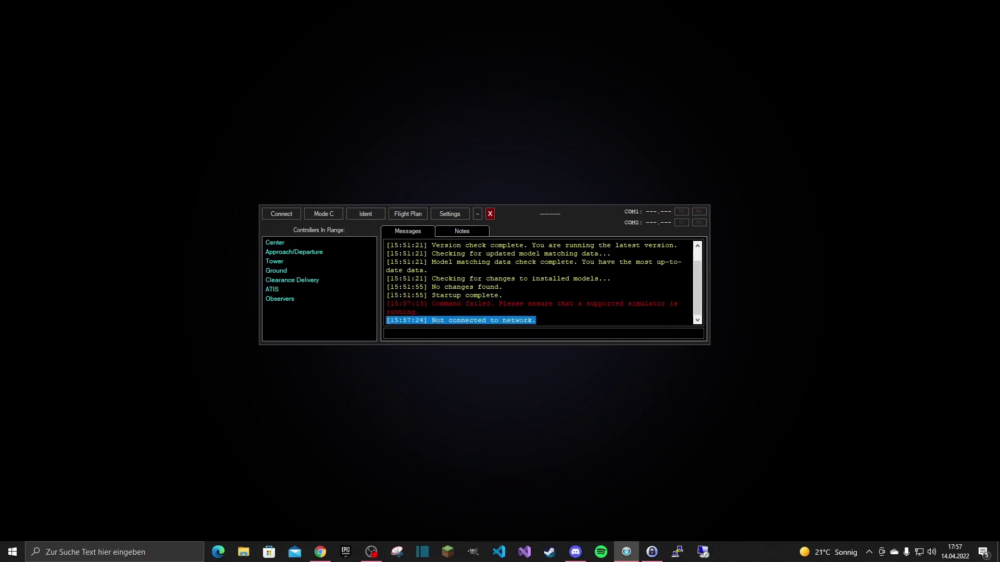
{"action": "left_click_drag", "start_coordinate": [537, 321], "coordinate": [392, 321]}
{"action": "left_click_drag", "start_coordinate": [387, 321], "coordinate": [386, 321]}
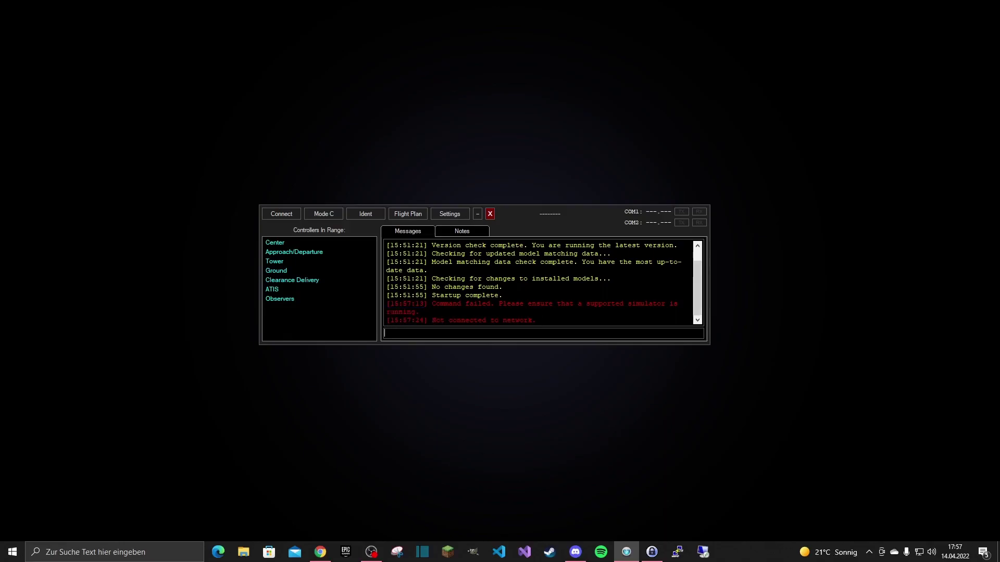
Open the flight plan form, look over its route, airport and altitude fields, and close it without filing.
{"action": "left_click", "coordinate": [423, 215]}
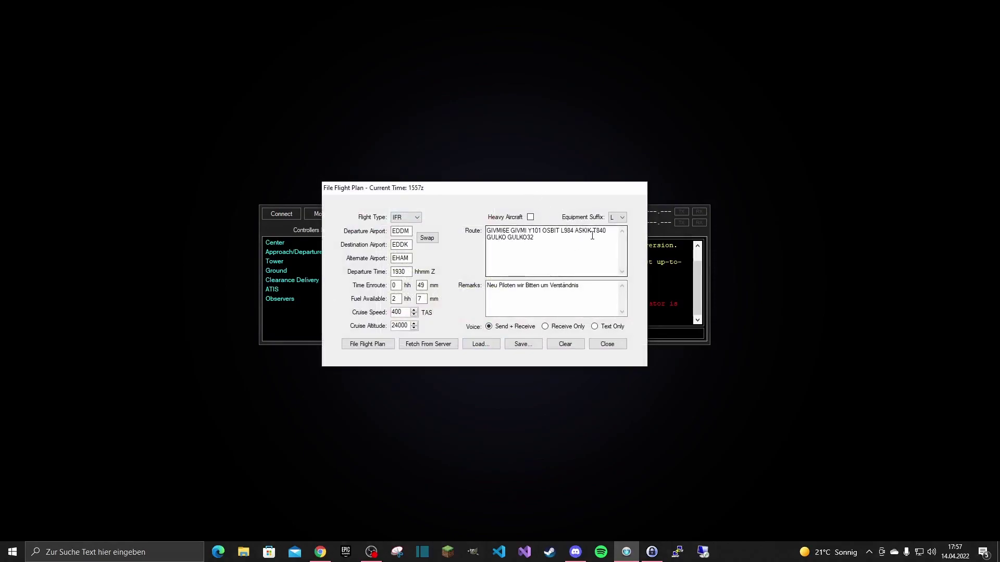
{"action": "left_click", "coordinate": [608, 345]}
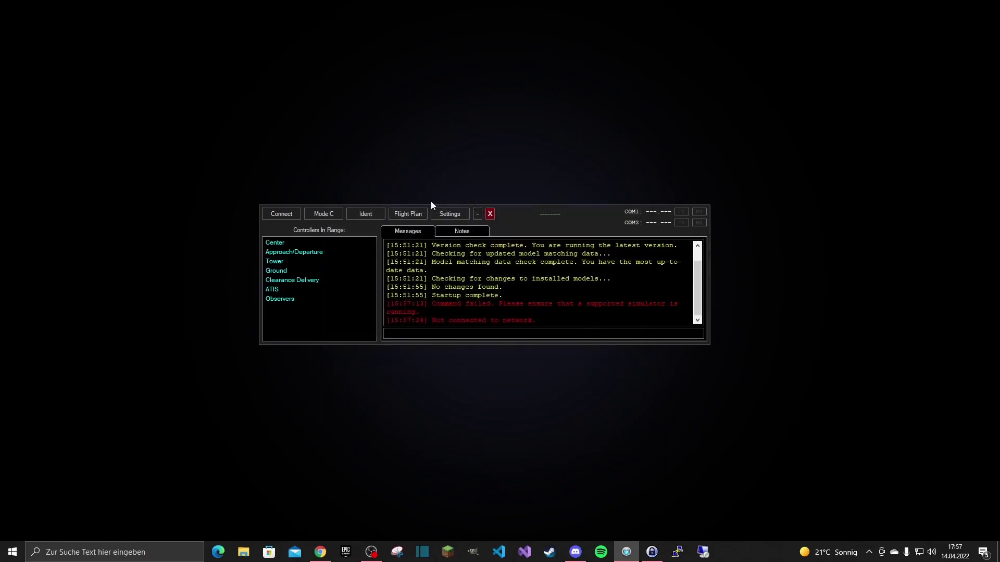
Open the settings and examine the network fields for VATSIM CID, password, full name and home airport.
{"action": "left_click", "coordinate": [460, 214]}
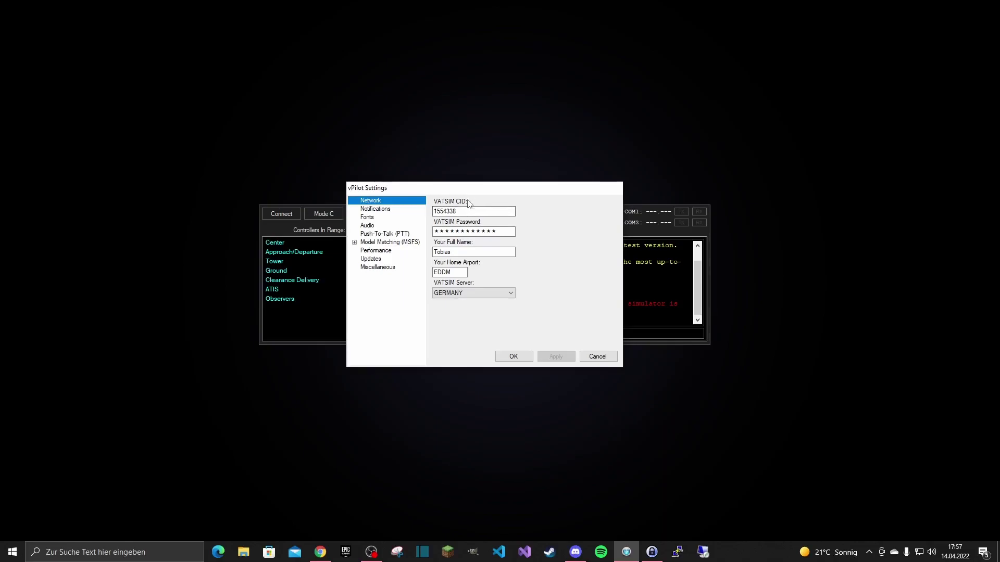
{"action": "left_click", "coordinate": [455, 211]}
{"action": "double_click", "coordinate": [455, 212]}
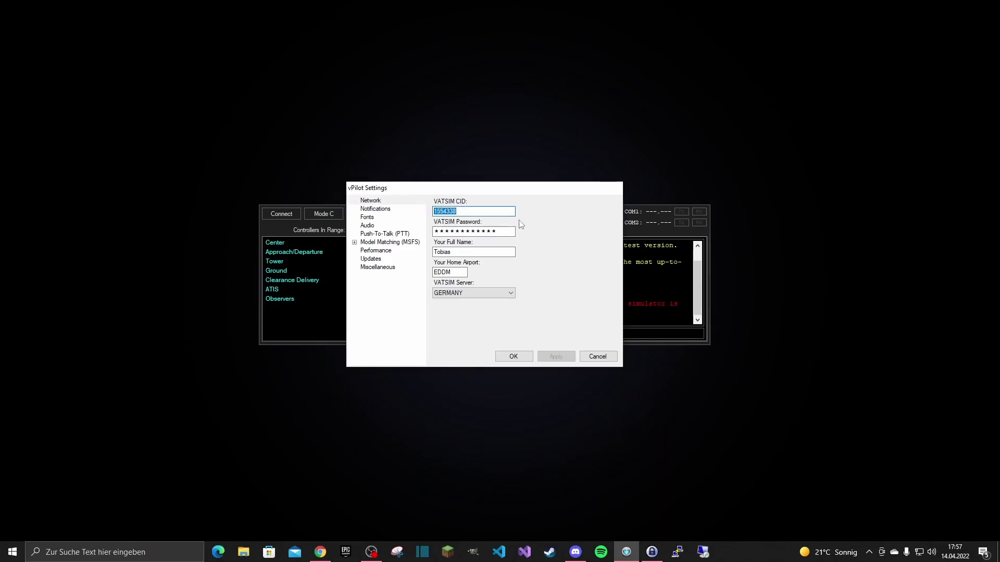
{"action": "left_click", "coordinate": [509, 232]}
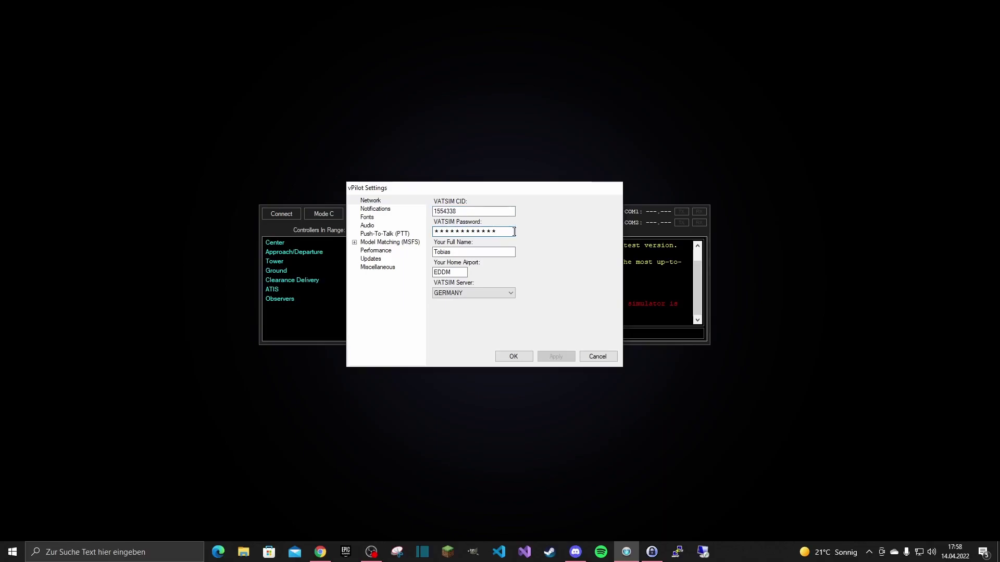
{"action": "left_click", "coordinate": [471, 252]}
{"action": "left_click", "coordinate": [453, 272]}
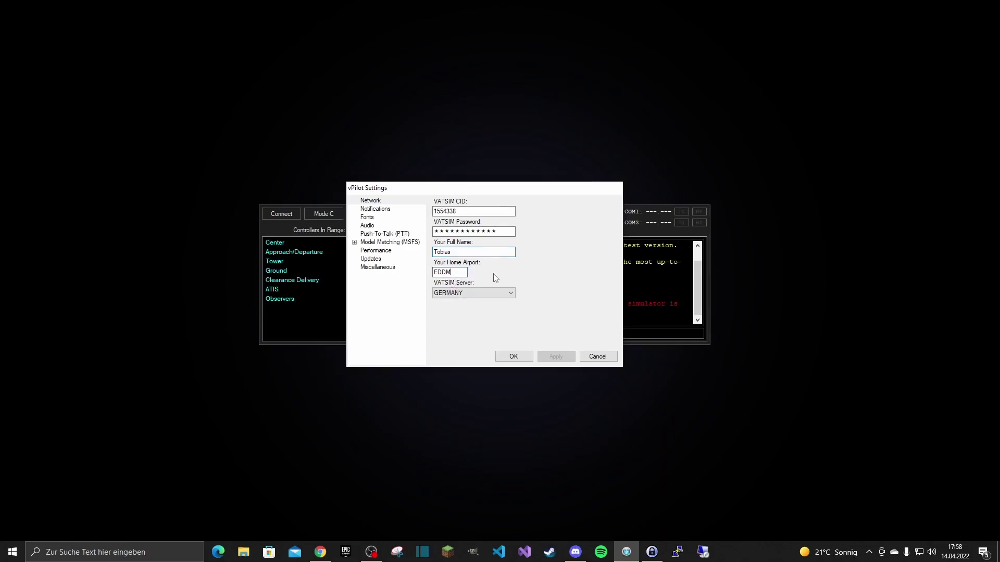
{"action": "left_click", "coordinate": [457, 270]}
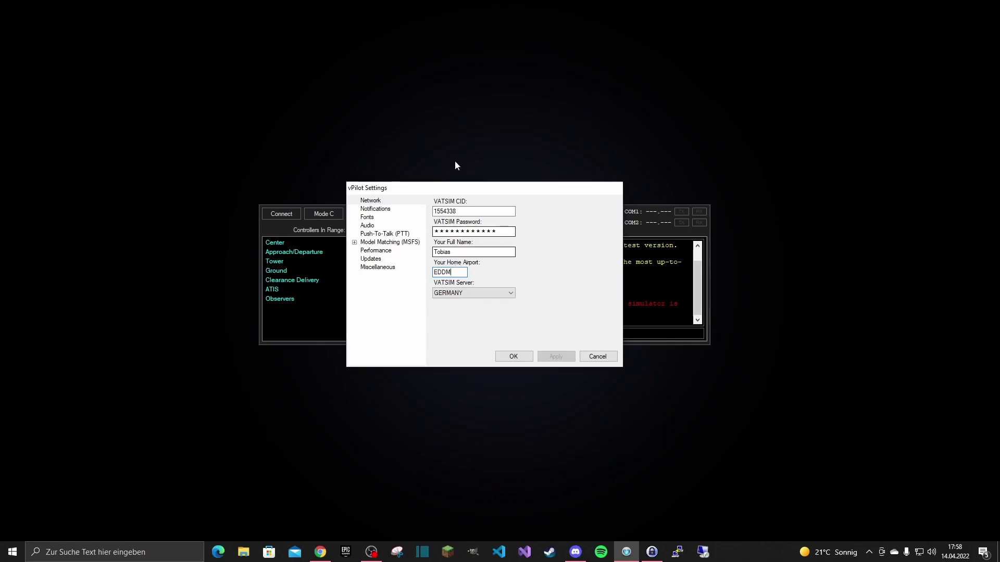
Examine the available VATSIM servers in the network settings and select GERMANY.
{"action": "left_click", "coordinate": [480, 294]}
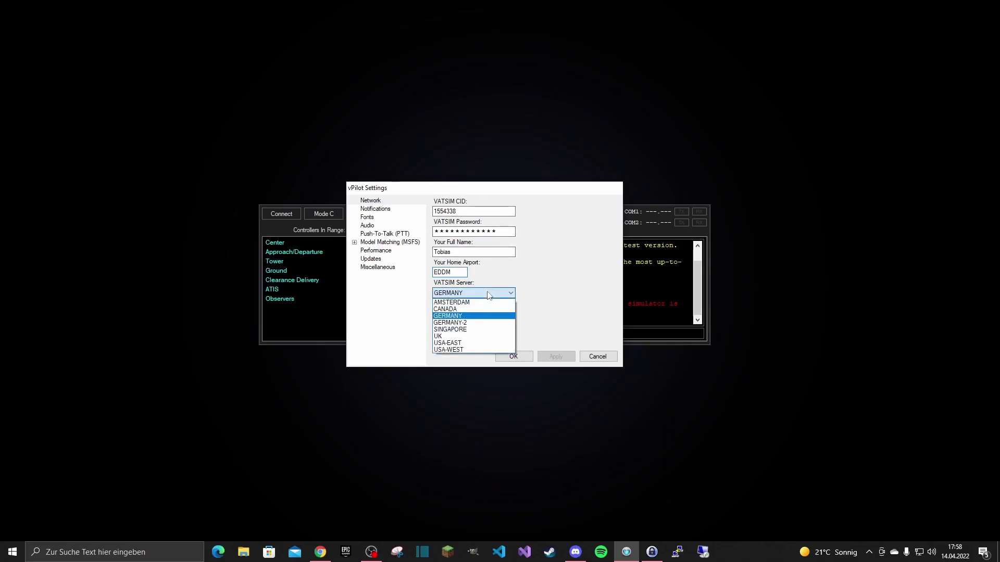
{"action": "left_click", "coordinate": [466, 317]}
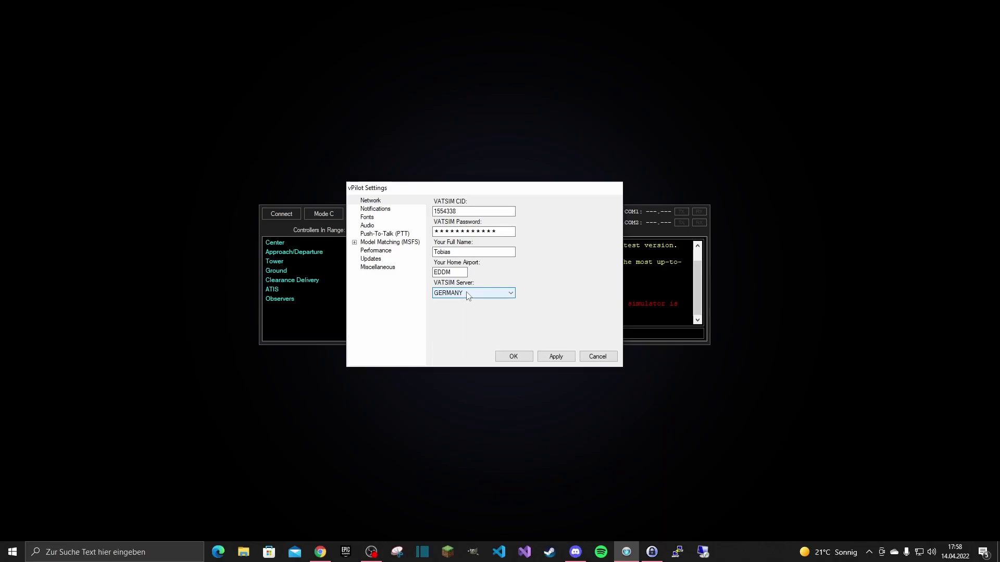
{"action": "left_click", "coordinate": [468, 296]}
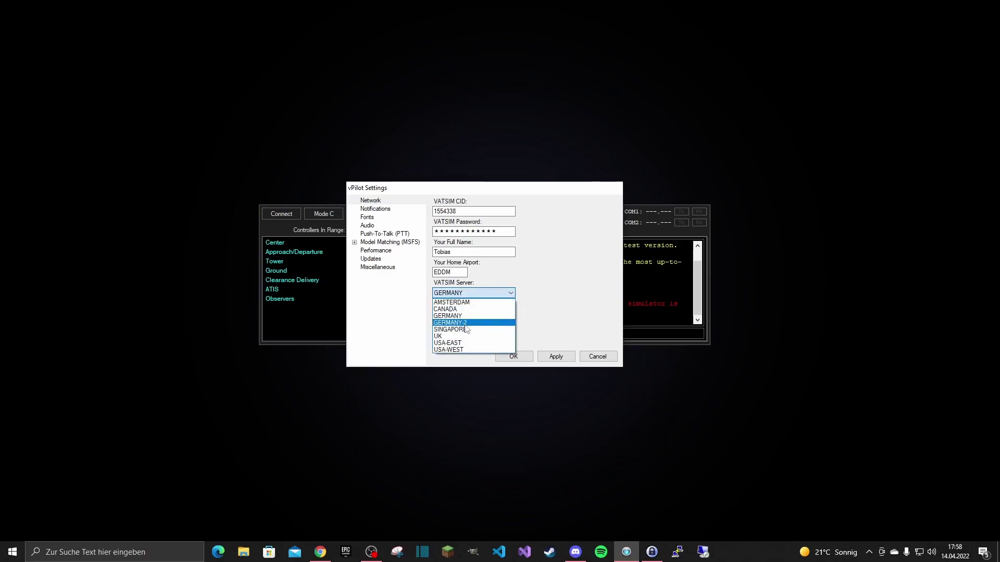
{"action": "left_click", "coordinate": [465, 317]}
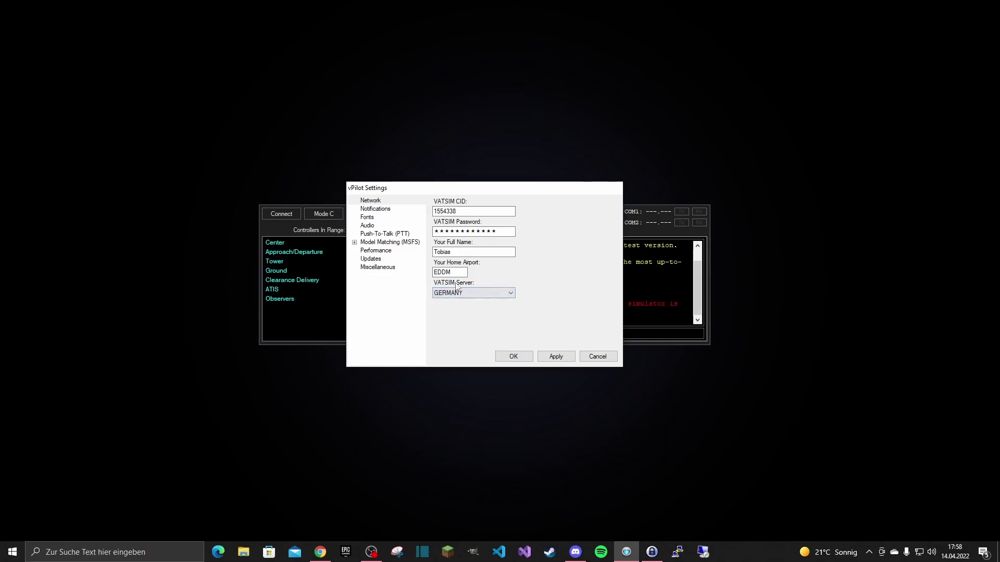
Look over the notification options, and set the text messages font to Courier New, 12 pt and apply it.
{"action": "left_click", "coordinate": [381, 209]}
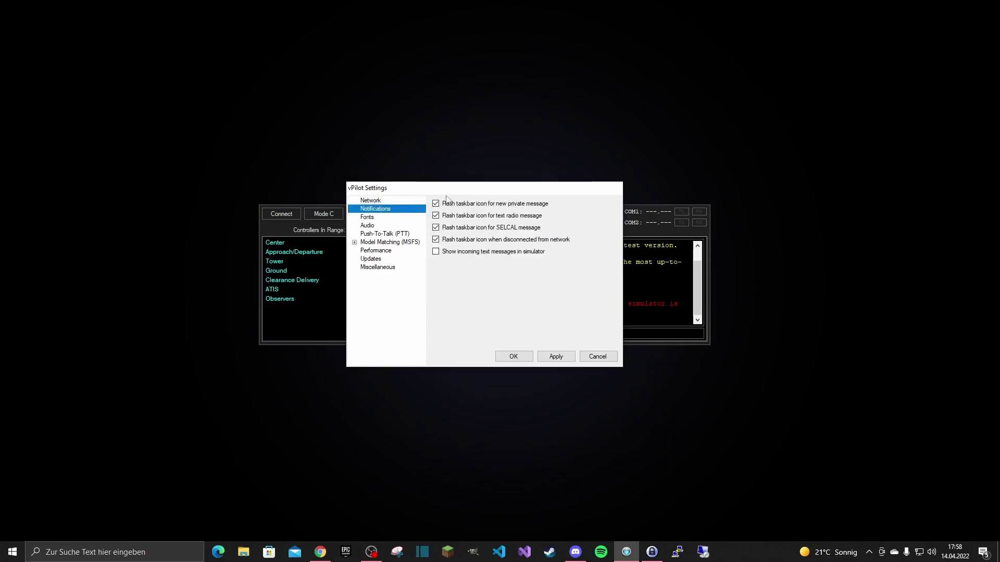
{"action": "left_click", "coordinate": [378, 217]}
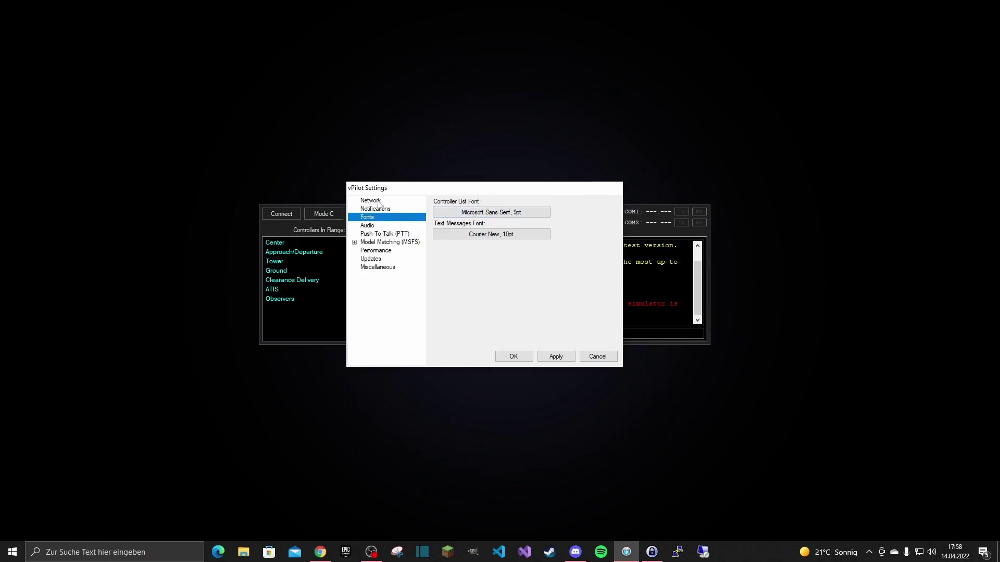
{"action": "left_click", "coordinate": [527, 234]}
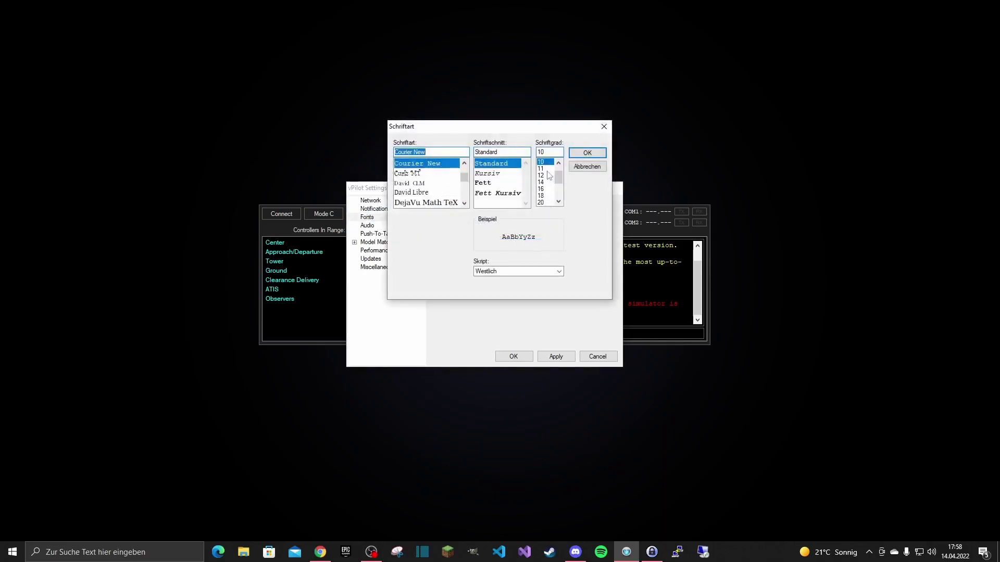
{"action": "left_click", "coordinate": [541, 176]}
{"action": "left_click", "coordinate": [587, 154]}
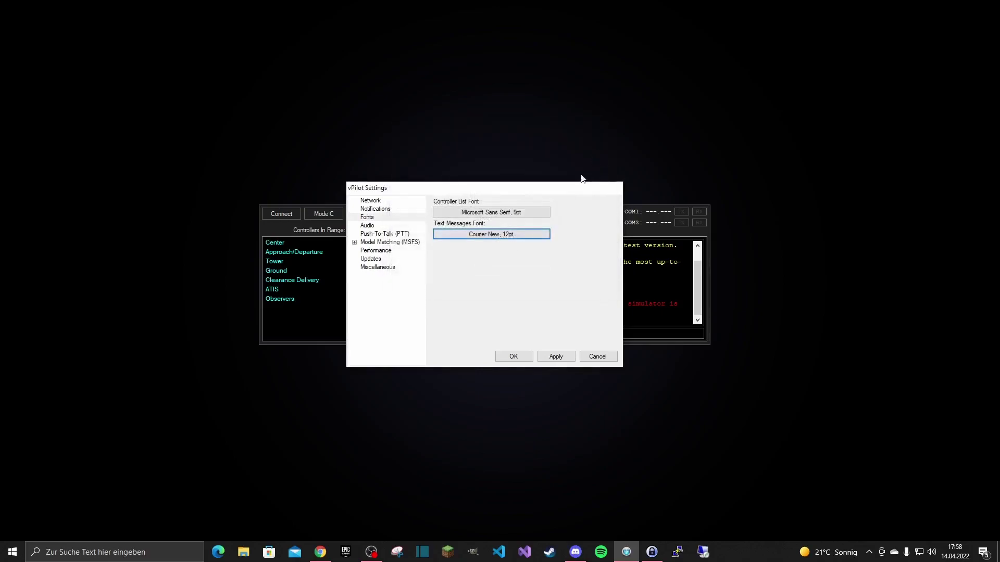
{"action": "left_click", "coordinate": [555, 357]}
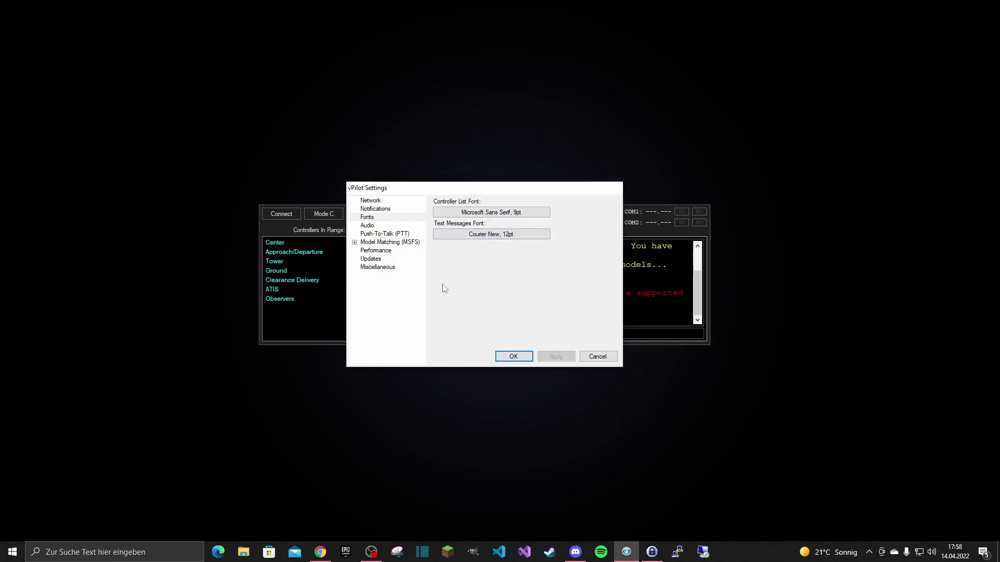
In the audio settings, toggle disabling of realistic ATC audio effects on and off again, set the mic volume to -10 and apply.
{"action": "left_click", "coordinate": [381, 227]}
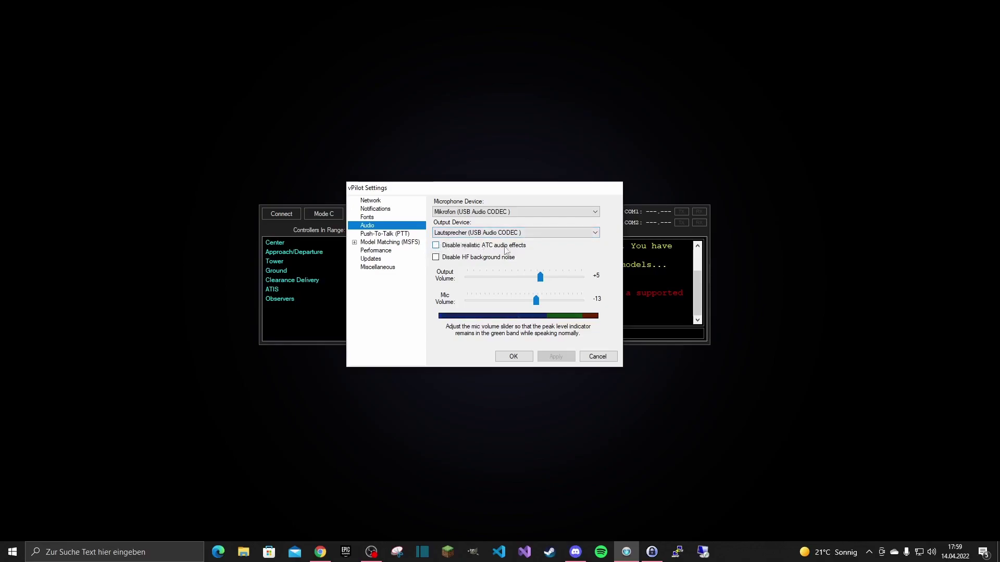
{"action": "left_click", "coordinate": [437, 245]}
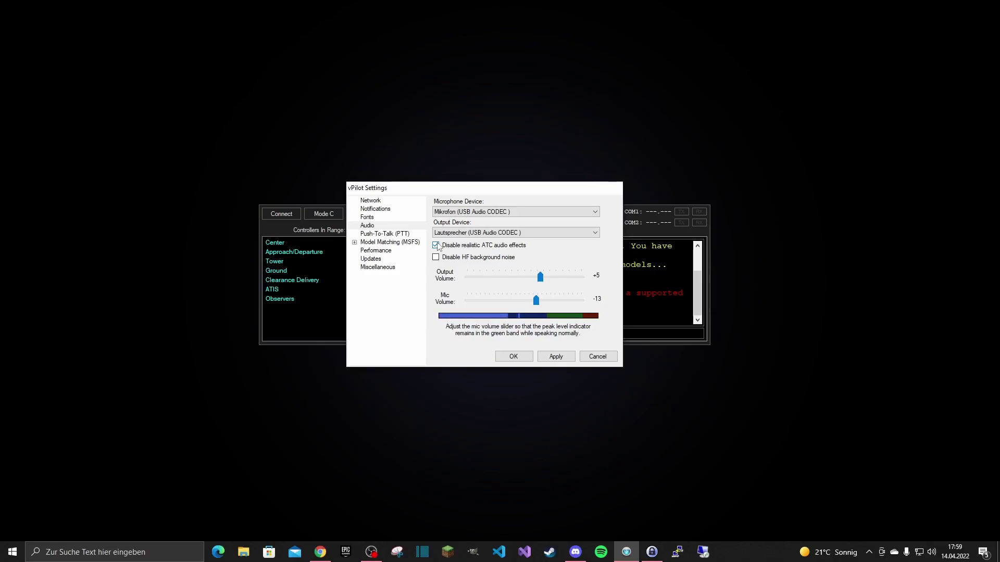
{"action": "left_click", "coordinate": [436, 246]}
{"action": "left_click_drag", "start_coordinate": [535, 299], "coordinate": [543, 300]}
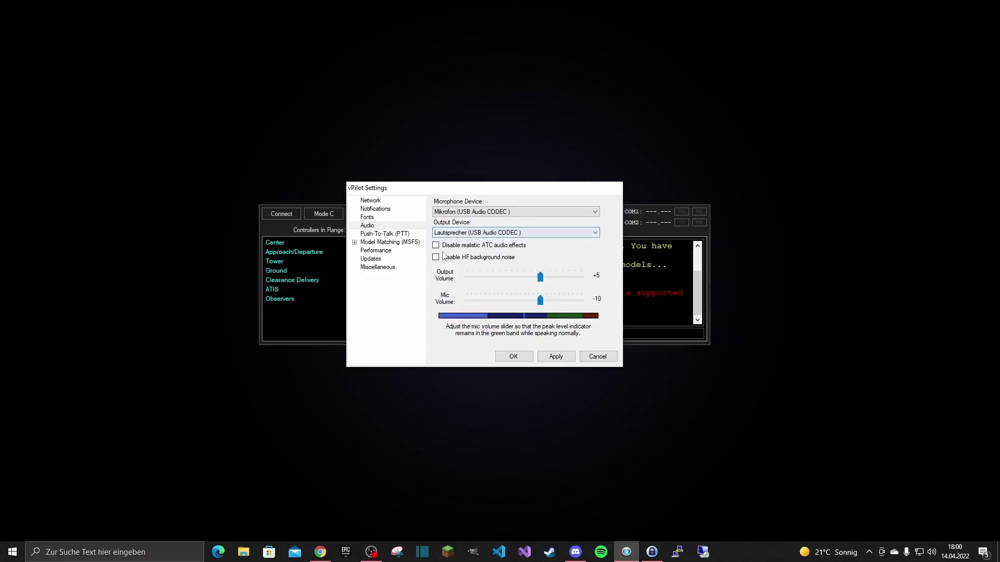
{"action": "left_click", "coordinate": [551, 356]}
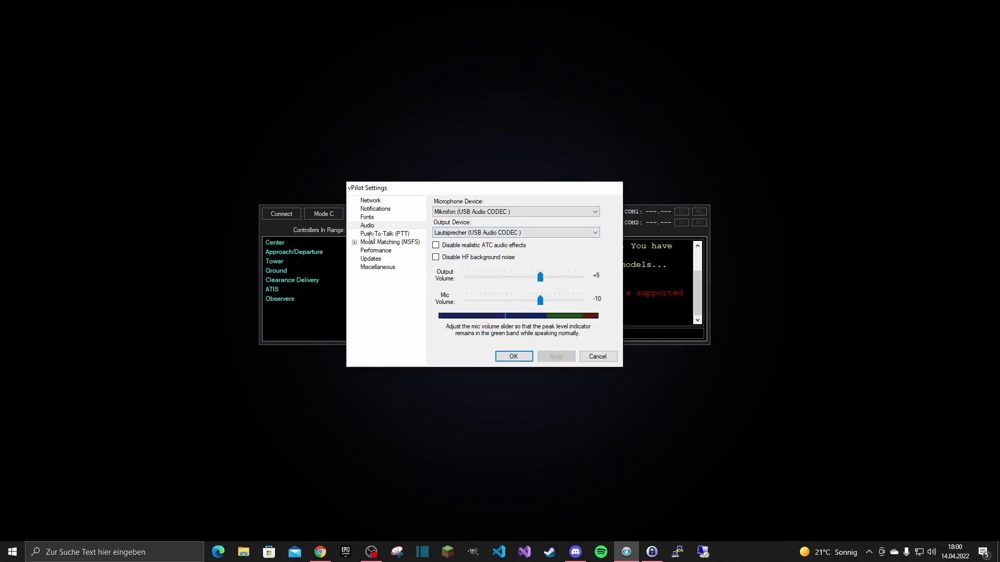
Review the push-to-talk assignment, the MSFS fallback model, the aircraft display limits and the update channel in the settings.
{"action": "left_click", "coordinate": [370, 234]}
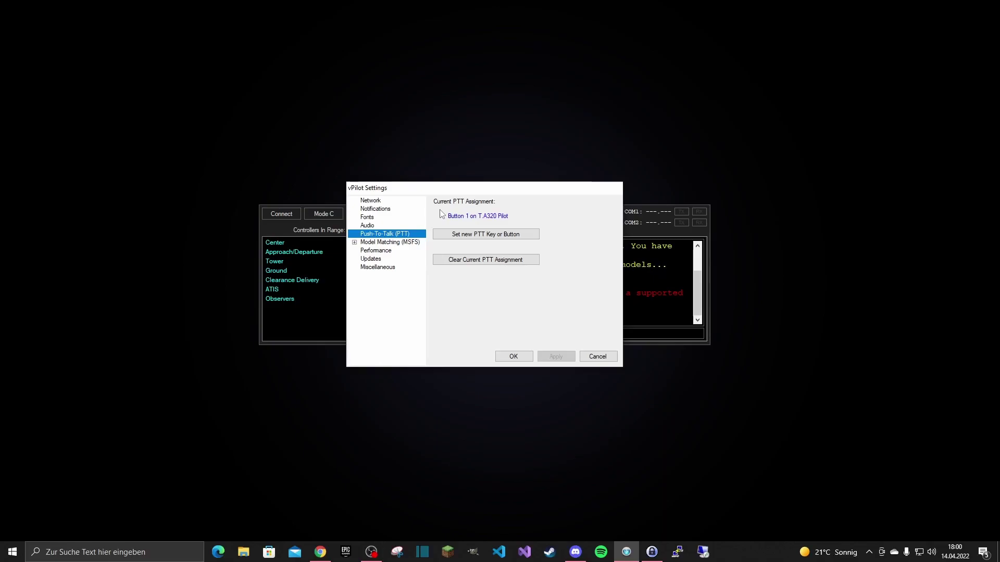
{"action": "left_click", "coordinate": [399, 243]}
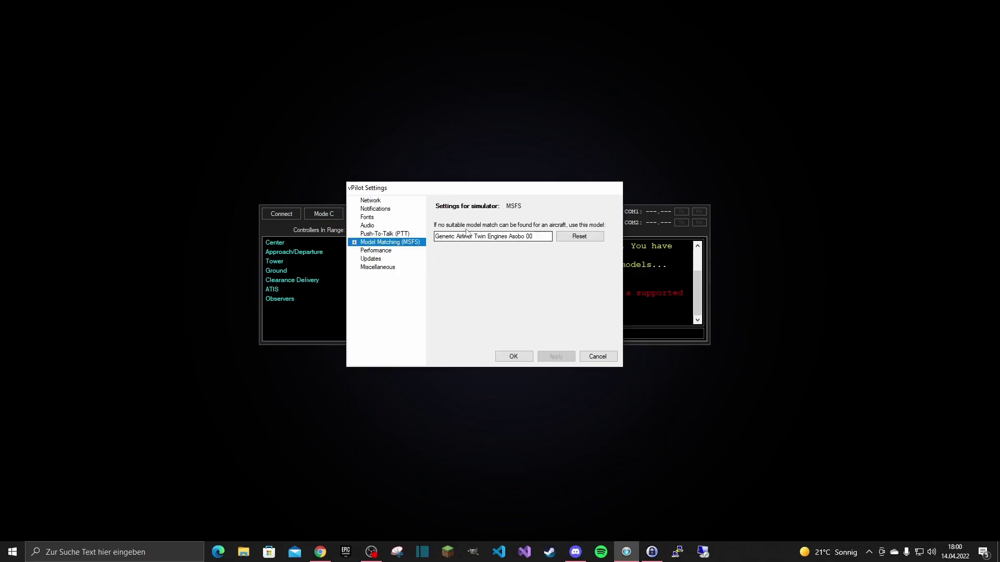
{"action": "left_click", "coordinate": [543, 237]}
{"action": "left_click", "coordinate": [388, 250]}
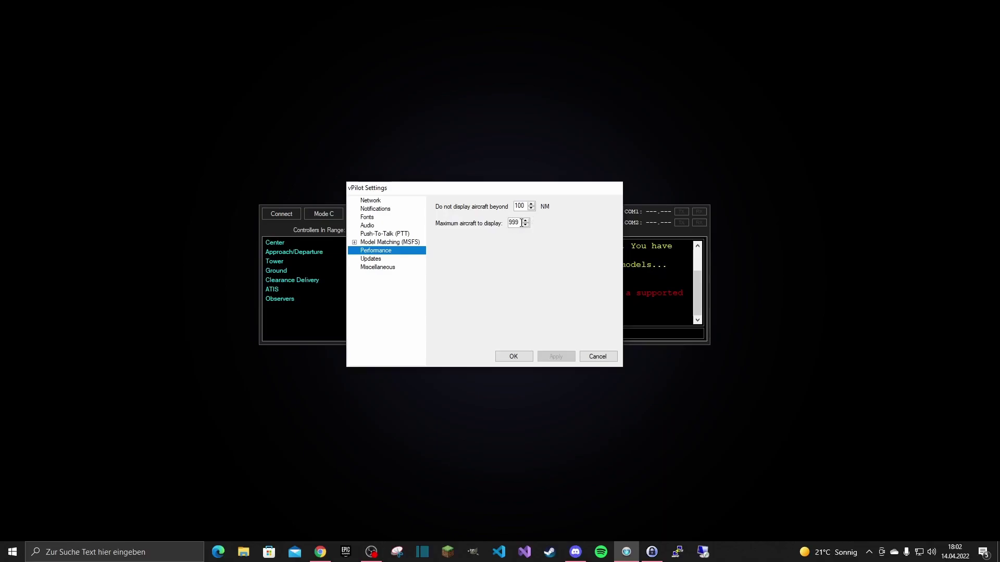
{"action": "left_click", "coordinate": [371, 260]}
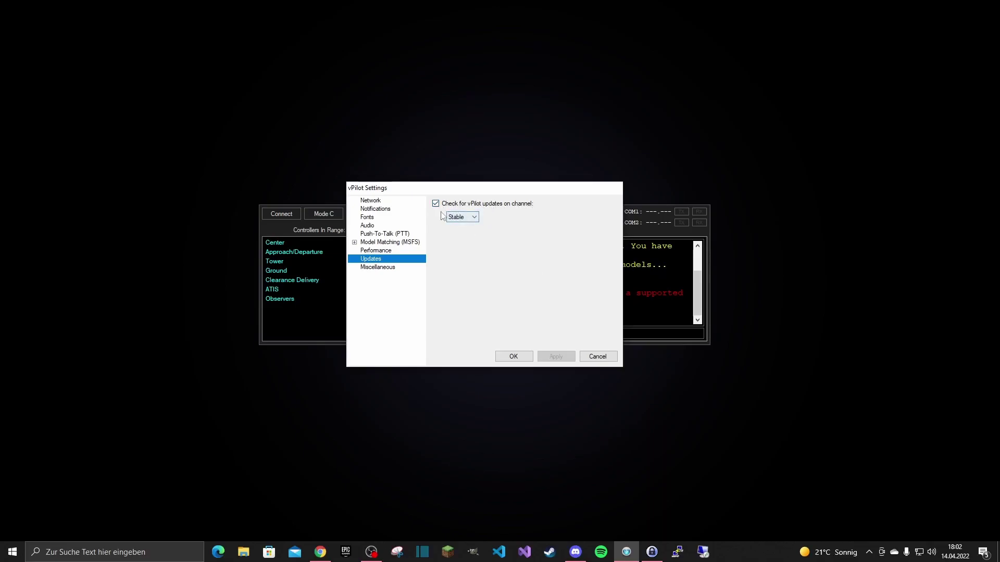
Enable automatic squawk mode C on takeoff in the miscellaneous settings, apply the change and close the settings.
{"action": "left_click", "coordinate": [396, 268]}
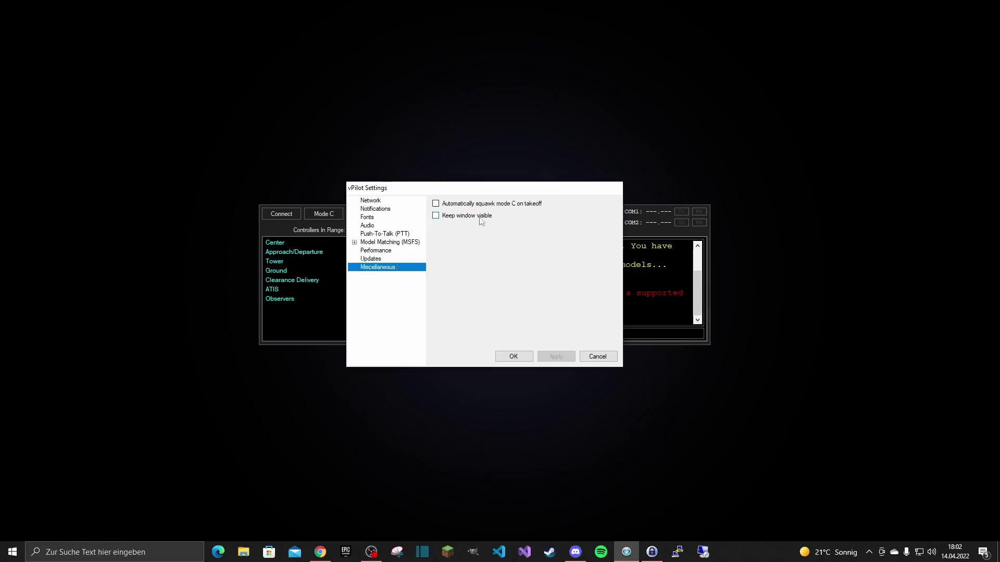
{"action": "left_click", "coordinate": [443, 204]}
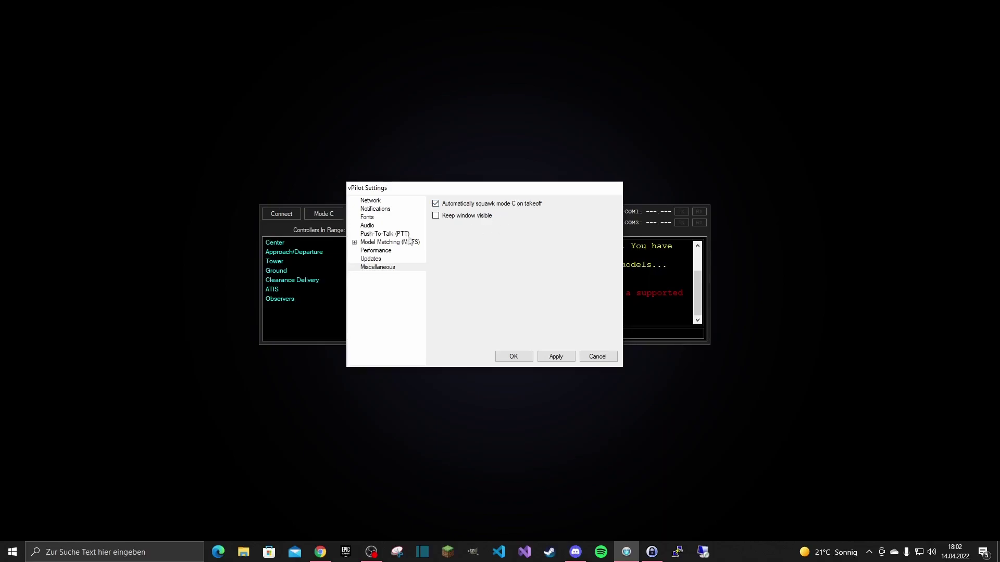
{"action": "left_click", "coordinate": [365, 209]}
{"action": "left_click", "coordinate": [364, 201]}
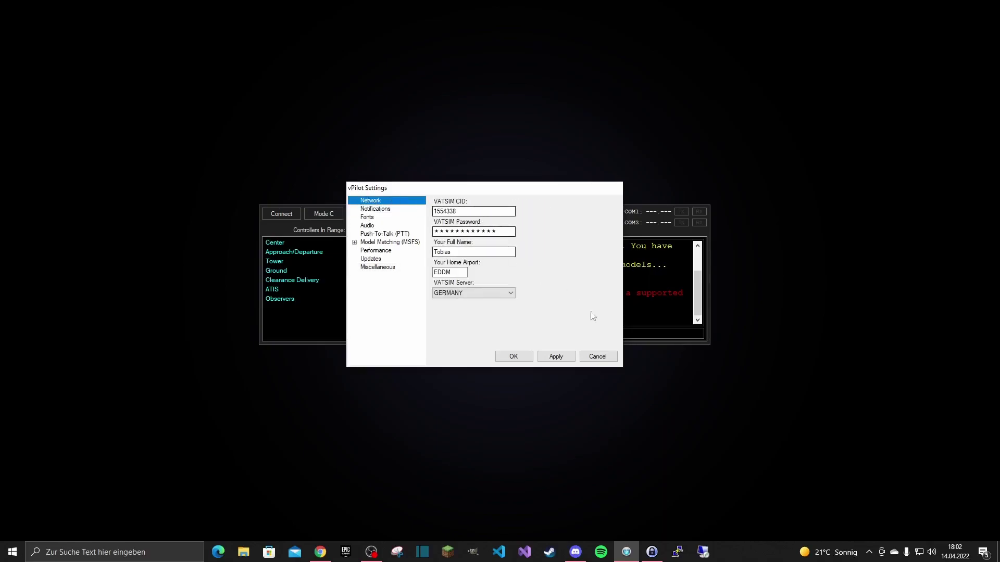
{"action": "left_click", "coordinate": [556, 356]}
{"action": "left_click", "coordinate": [513, 356]}
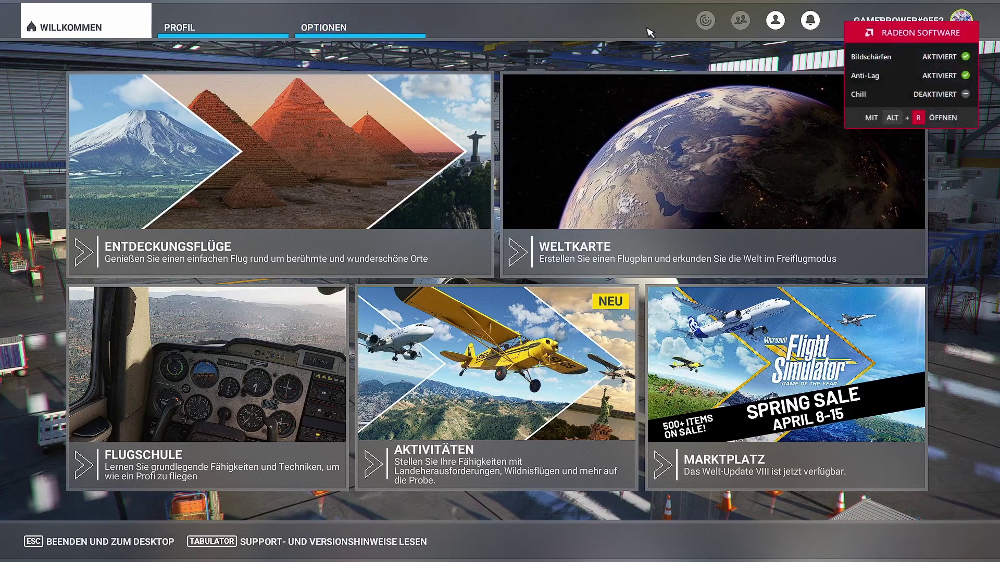
Switch to Microsoft Flight Simulator, open the world map and bring up the aircraft selection.
{"action": "left_click", "coordinate": [631, 142]}
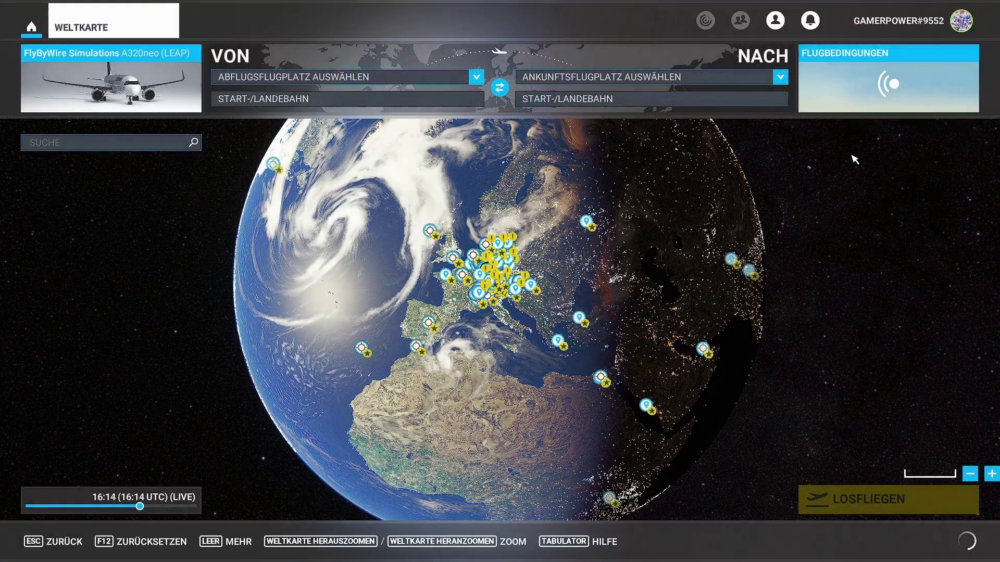
{"action": "left_click", "coordinate": [118, 99]}
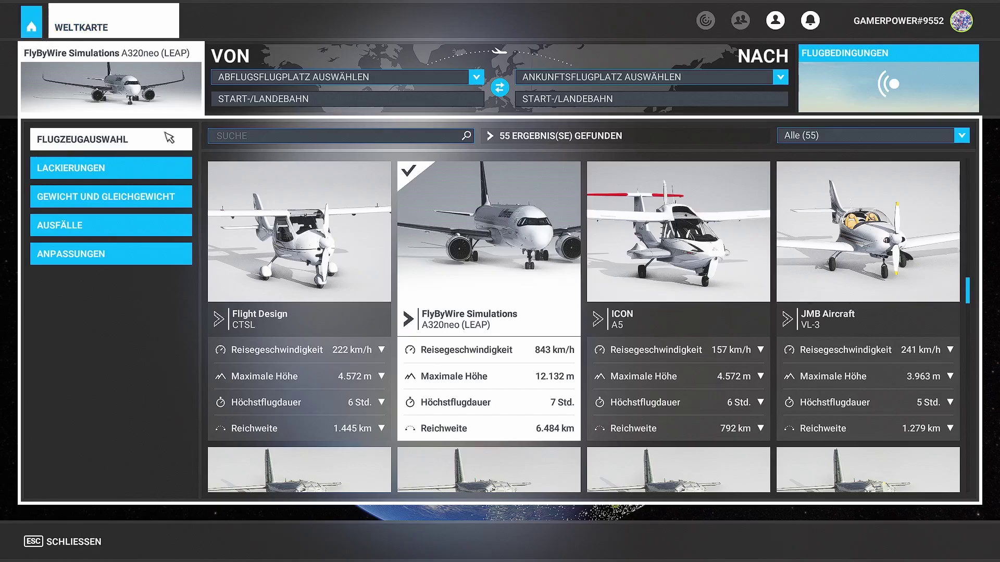
Set parking position Gate B 10 at EDDF Frankfurt am Main as the departure for the FlyByWire A320neo (LEAP) and start the flight.
{"action": "left_click", "coordinate": [111, 62]}
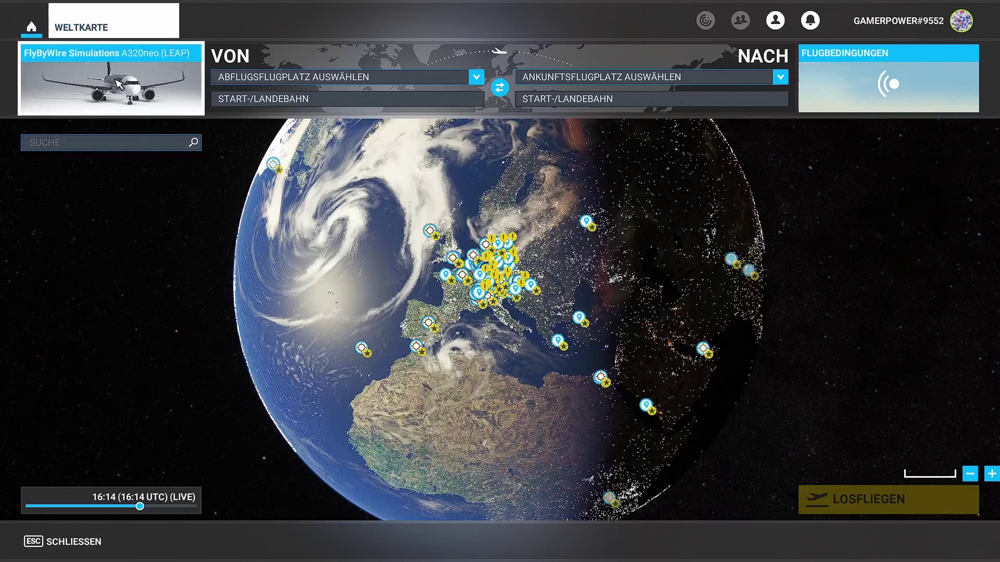
{"action": "scroll", "coordinate": [487, 295], "scroll_direction": "up", "scroll_amount": 6}
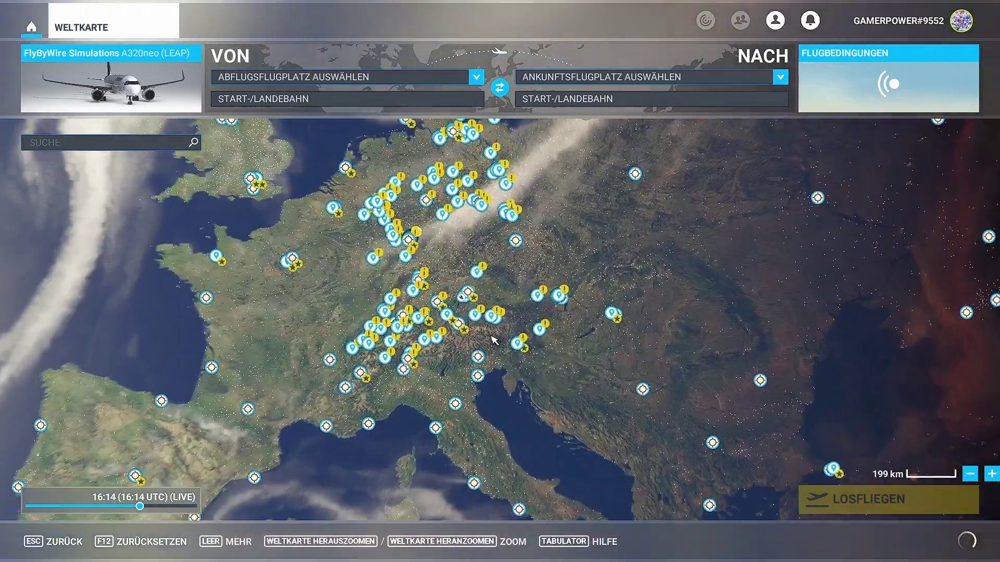
{"action": "scroll", "coordinate": [418, 194], "scroll_direction": "up", "scroll_amount": 3}
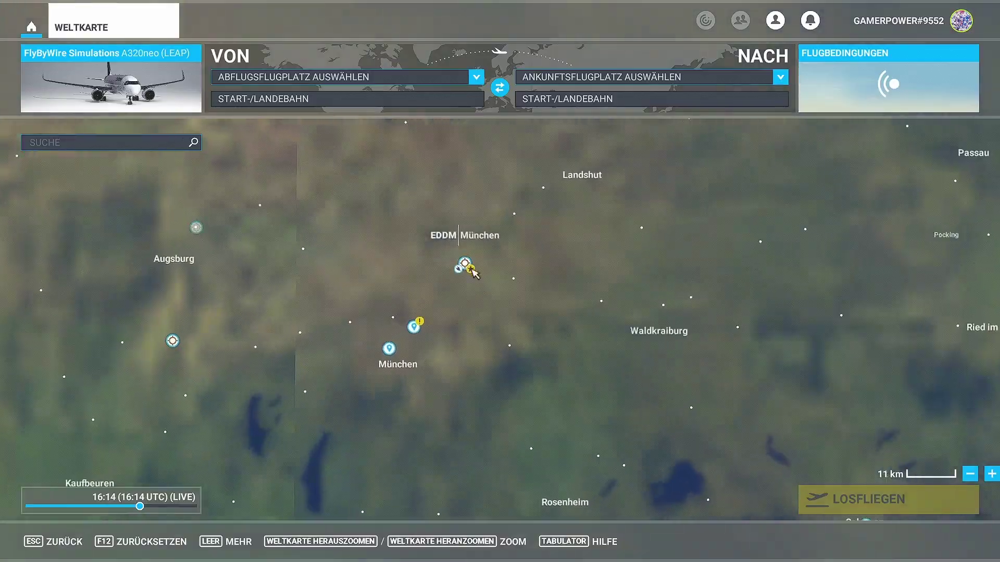
{"action": "scroll", "coordinate": [409, 271], "scroll_direction": "down", "scroll_amount": 2}
{"action": "scroll", "coordinate": [409, 270], "scroll_direction": "down", "scroll_amount": 3}
{"action": "left_click_drag", "start_coordinate": [344, 183], "coordinate": [588, 224]}
{"action": "scroll", "coordinate": [447, 359], "scroll_direction": "up", "scroll_amount": 5}
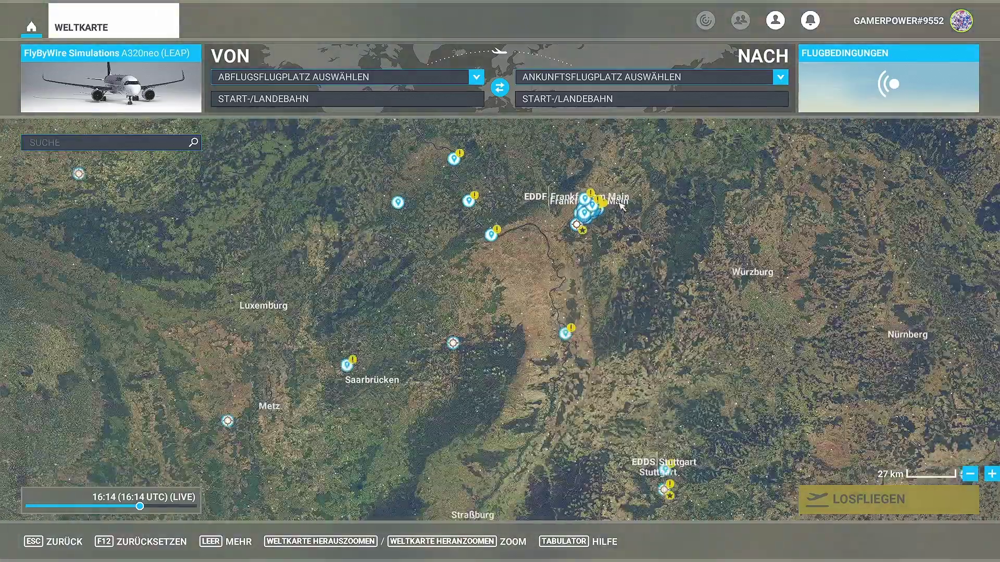
{"action": "scroll", "coordinate": [587, 224], "scroll_direction": "up", "scroll_amount": 6}
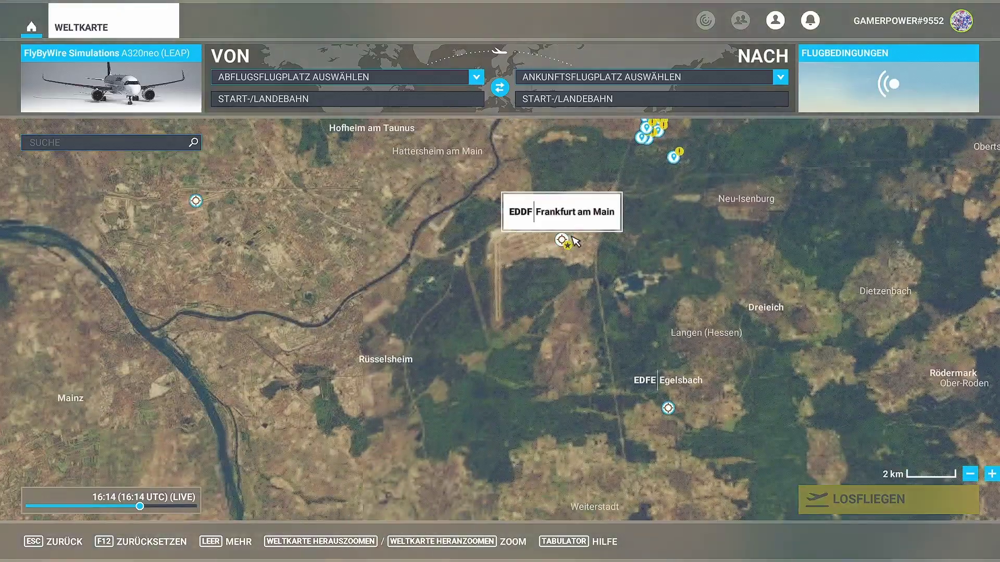
{"action": "scroll", "coordinate": [583, 193], "scroll_direction": "up", "scroll_amount": 8}
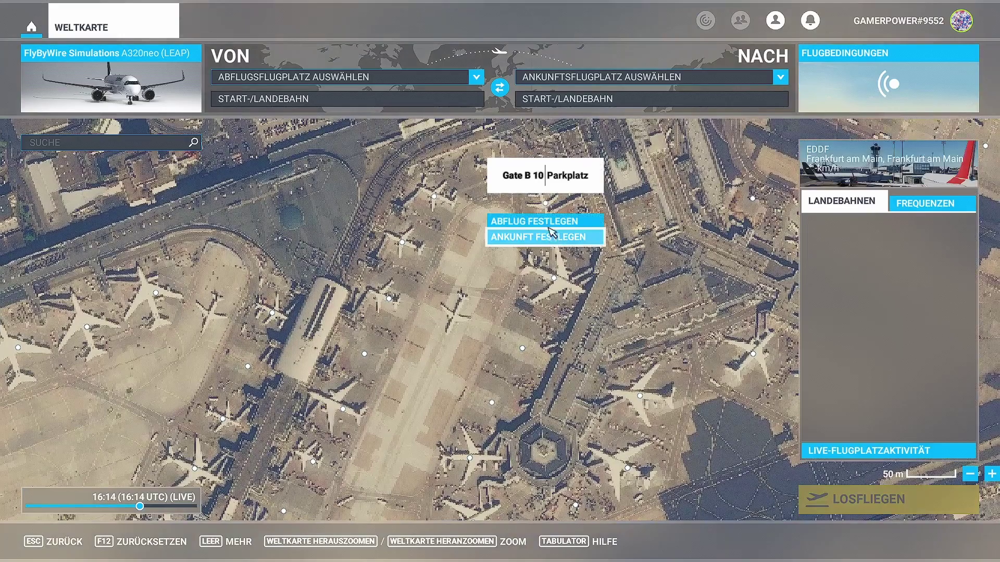
{"action": "left_click", "coordinate": [558, 223]}
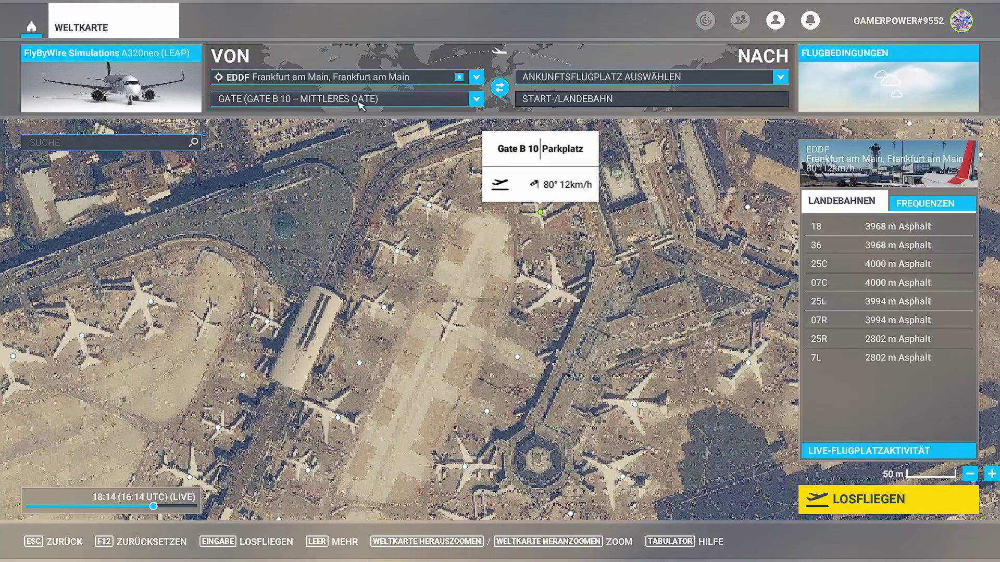
{"action": "left_click", "coordinate": [858, 497]}
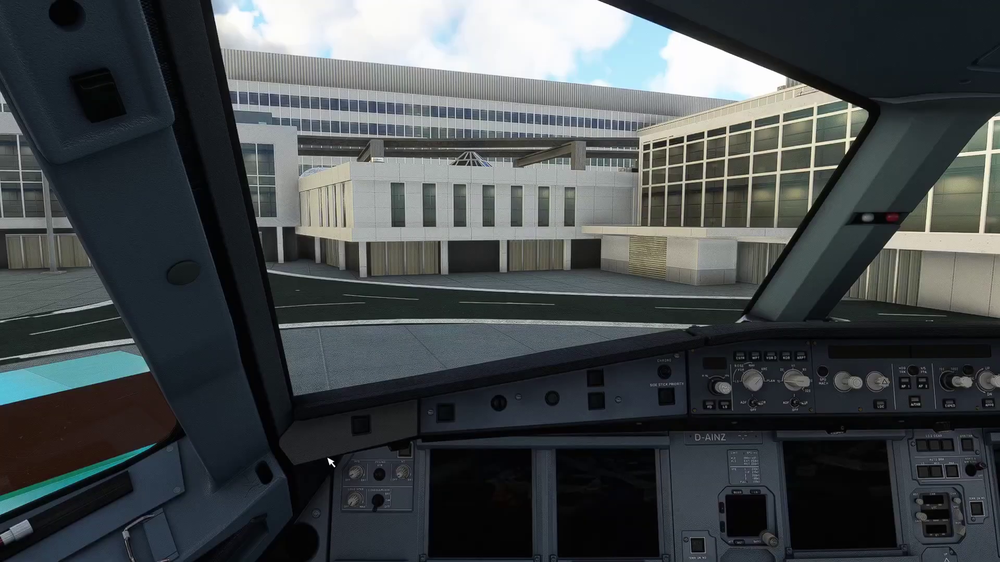